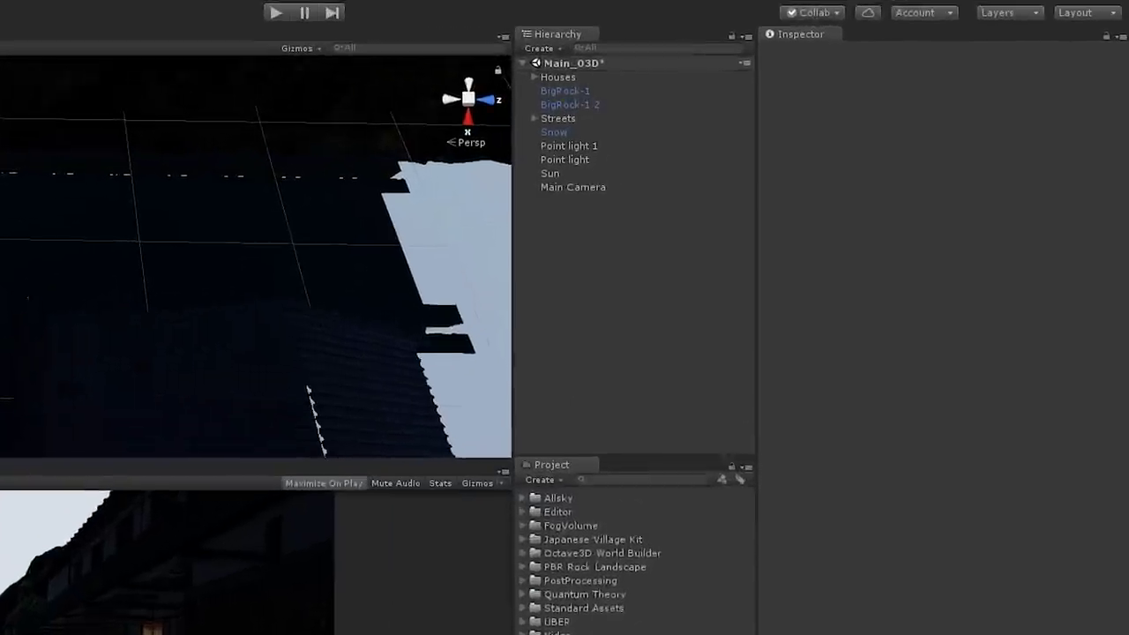
Create an empty object named Octave3D World Builder and attach the Octave3D World Builder script.
right_click(627, 250)
click(738, 385)
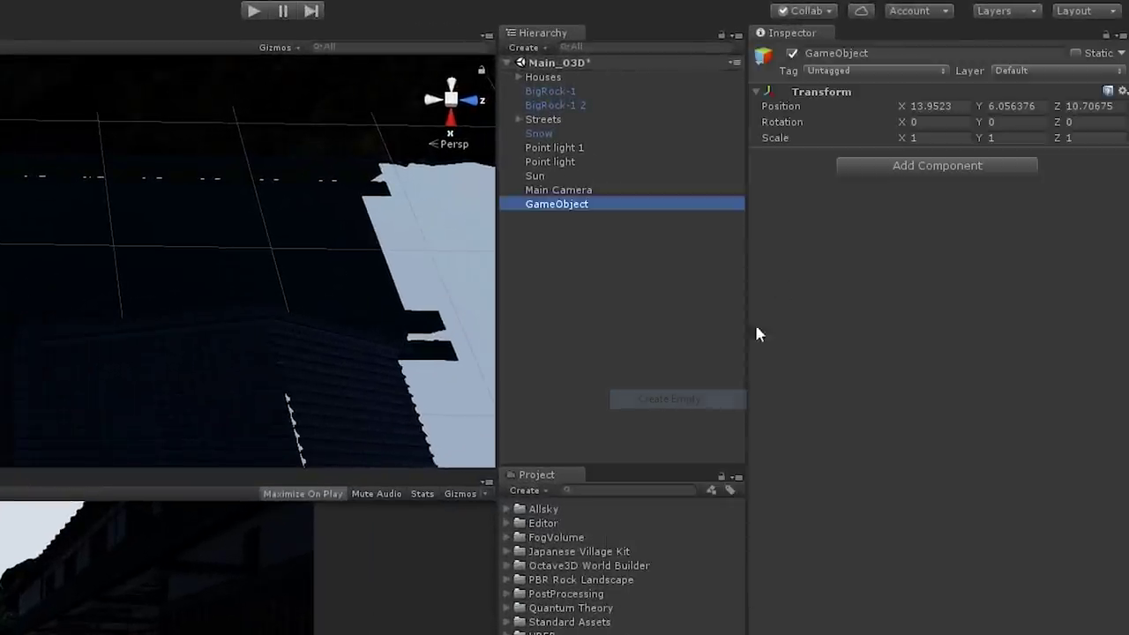
click(907, 55)
text(Octave3D World B)
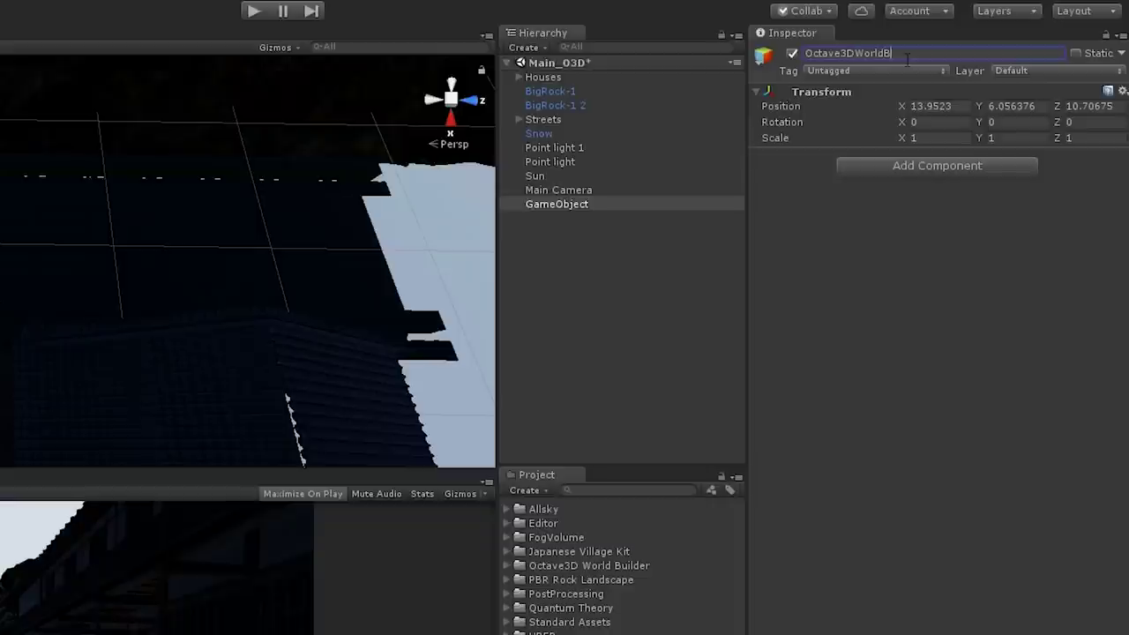
text(uilder)
key(Return)
click(507, 566)
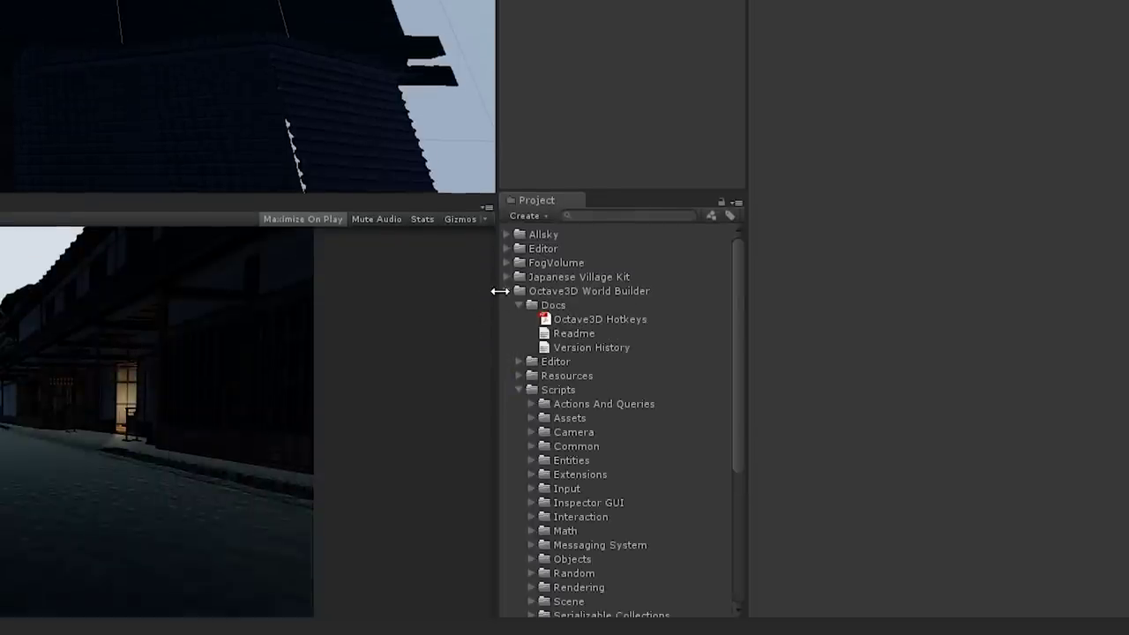
scroll(536, 362, down, 8)
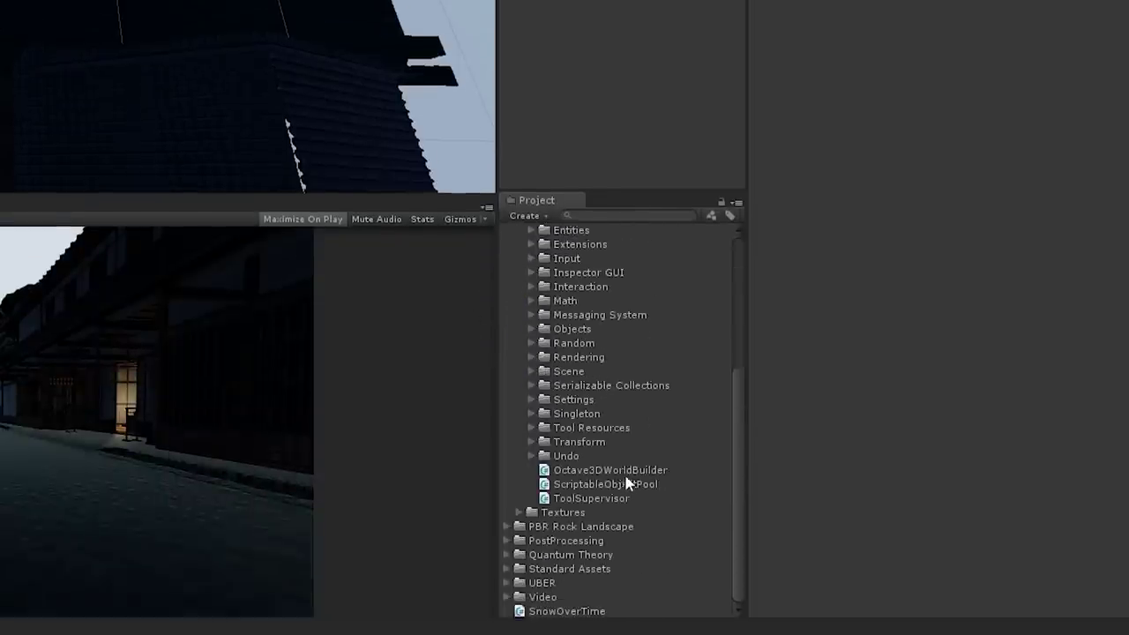
drag(627, 472, 895, 398)
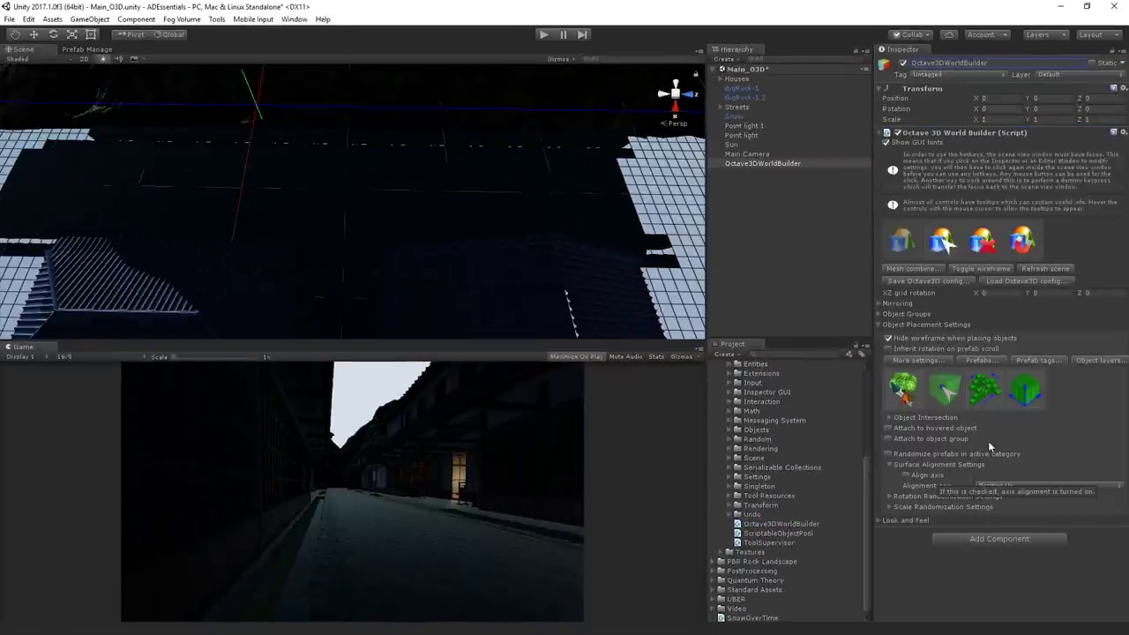
Add the Japanese Village Kit fence A prefab to the Prefab Manager and make it active.
click(992, 360)
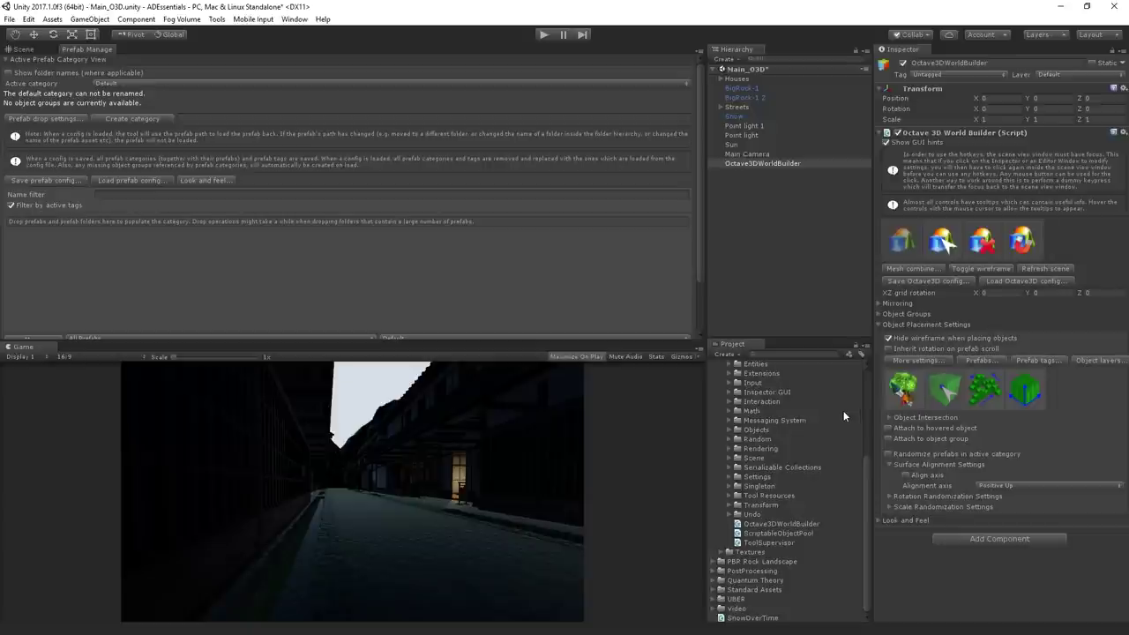
scroll(843, 410, up, 10)
click(713, 395)
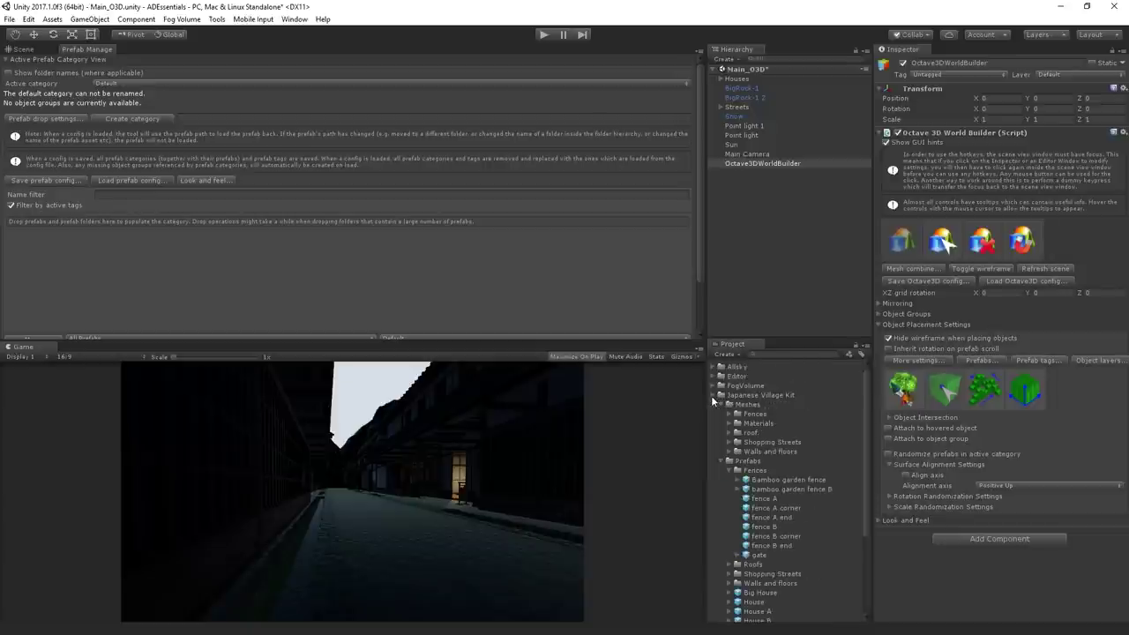
click(767, 499)
drag(772, 500, 393, 313)
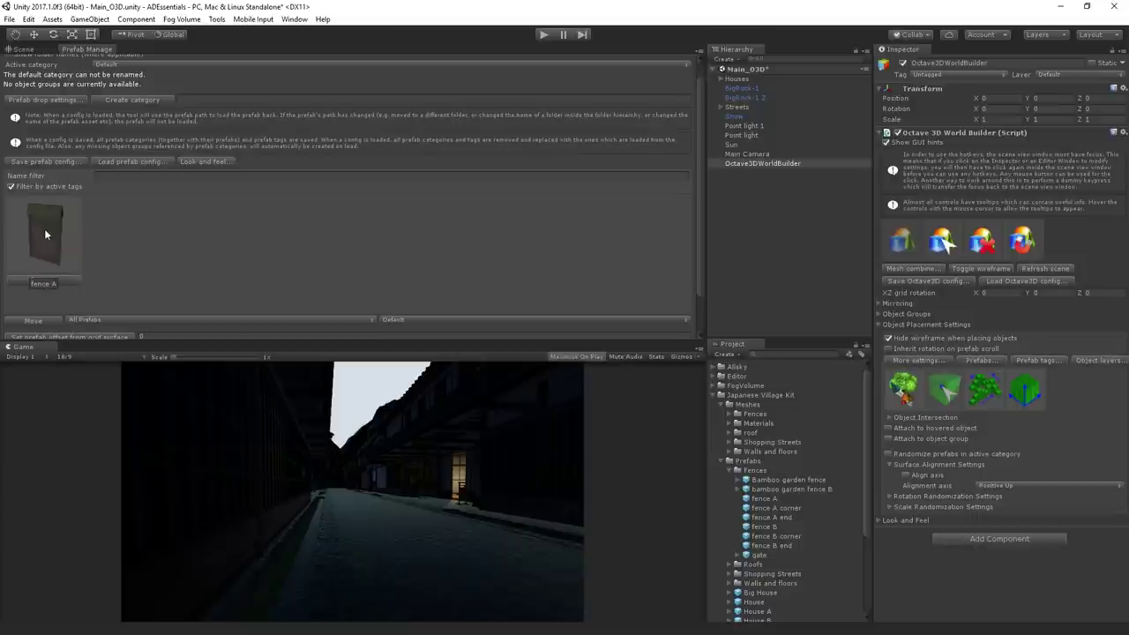
click(45, 234)
In the Scene view, use object path placement with Rotate objects to follow path on.
click(27, 49)
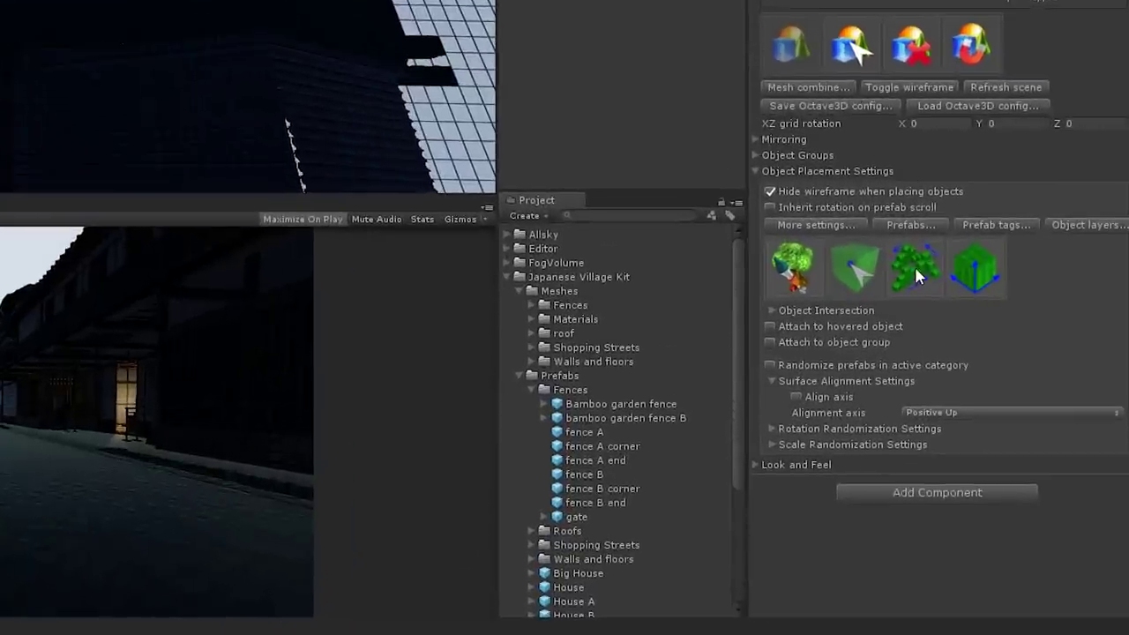
click(914, 264)
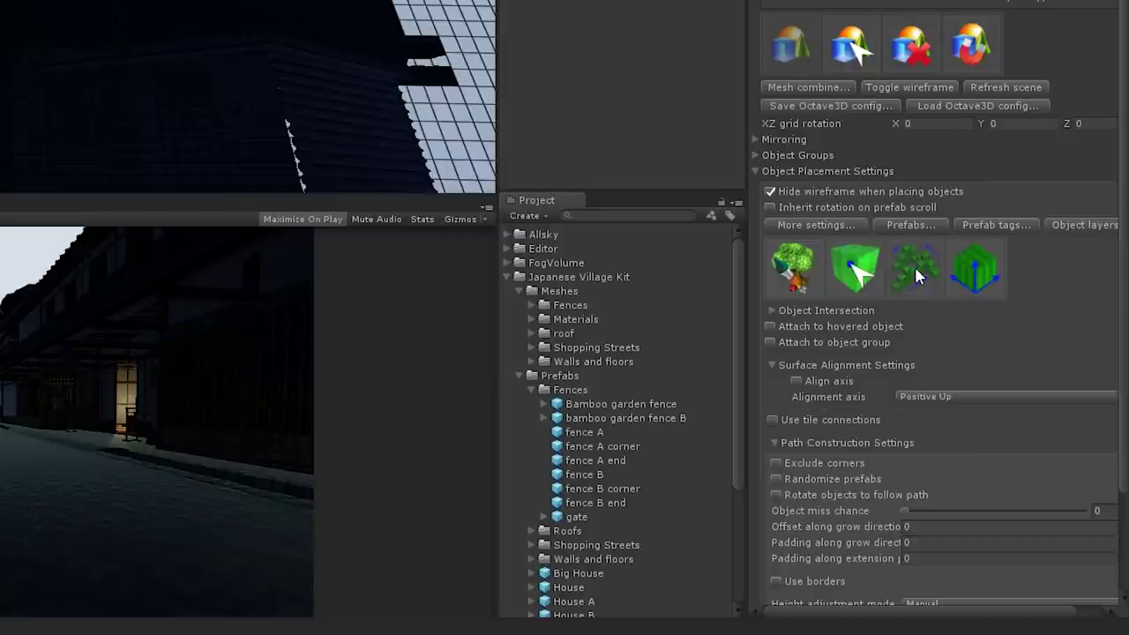
click(860, 495)
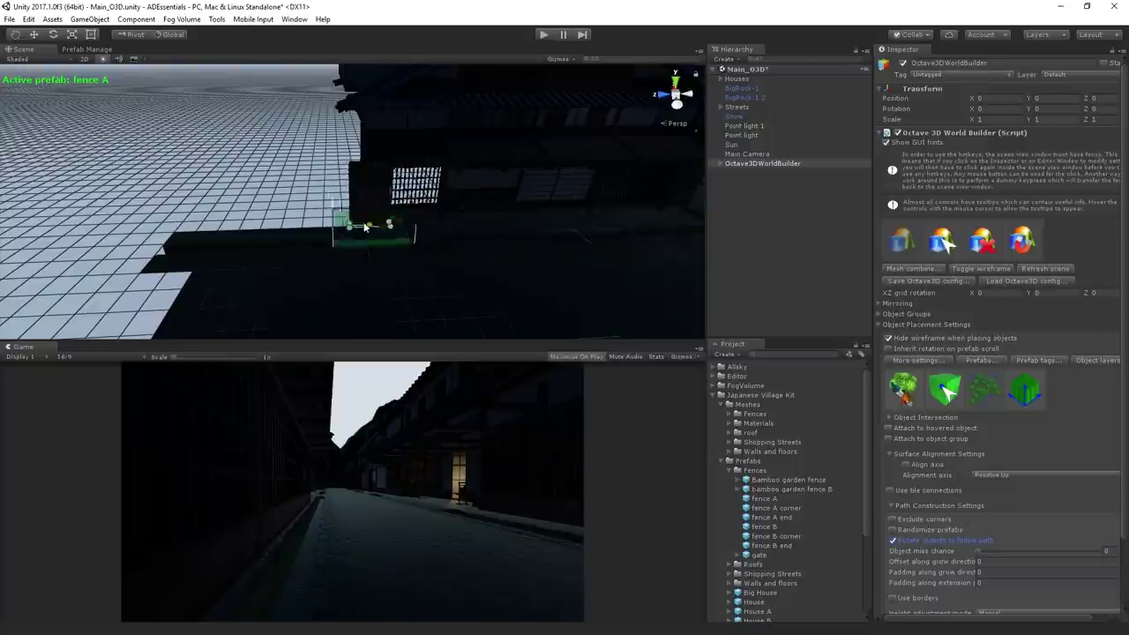
Draw the fence A path along the street edge and place it as fence pieces.
click(340, 220)
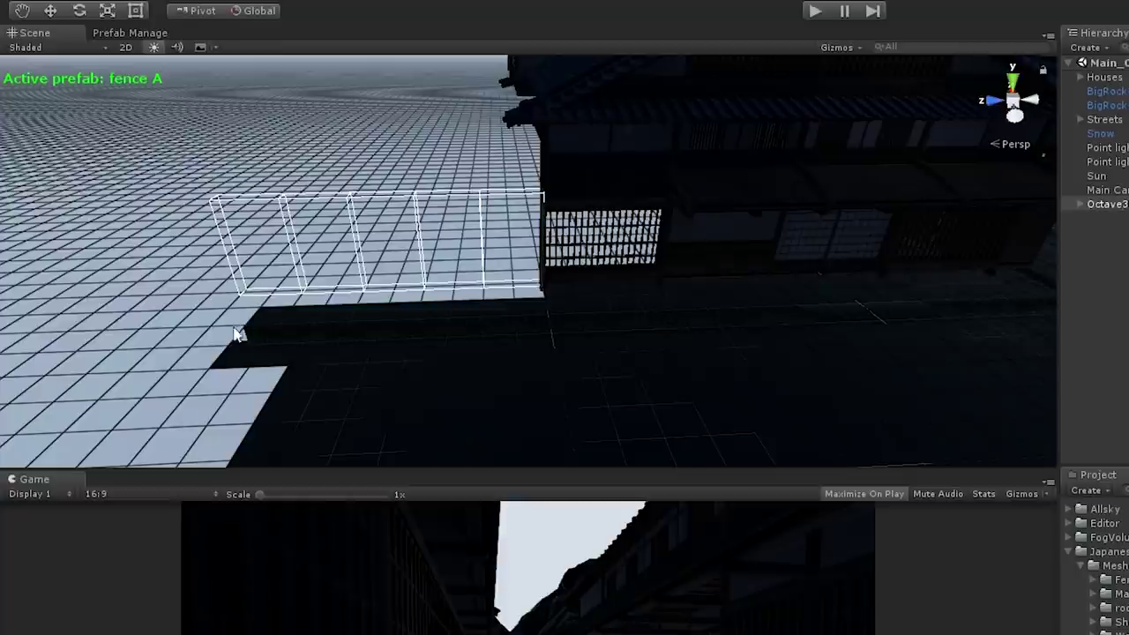
alt+drag(164, 411, 415, 344)
alt+drag(97, 342, 56, 377)
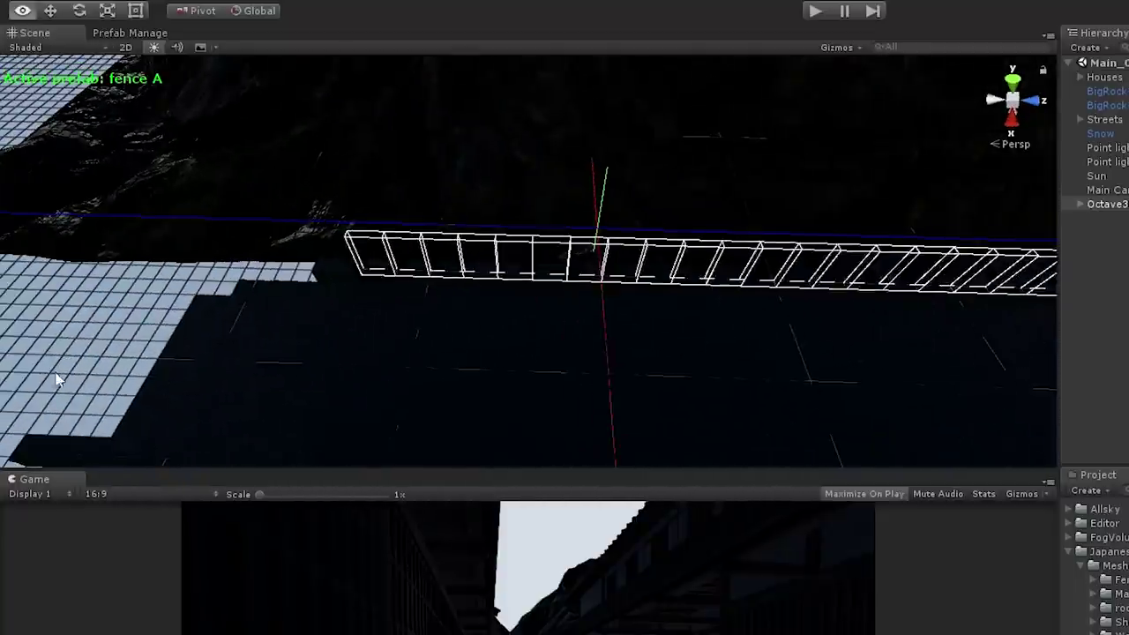
alt+drag(210, 275, 662, 262)
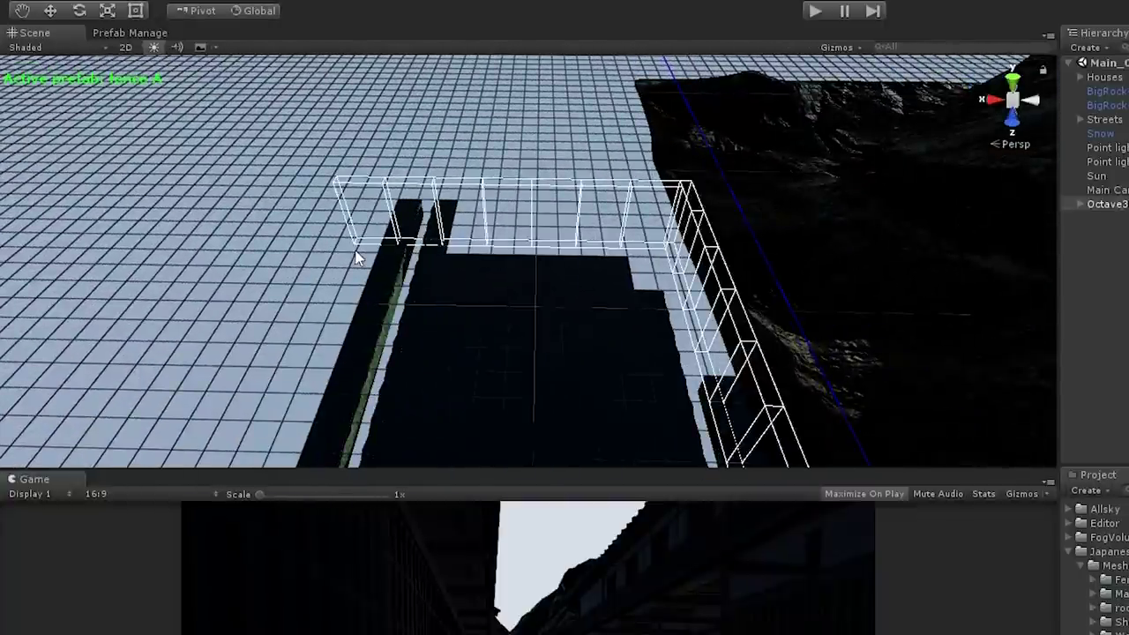
alt+drag(359, 256, 1, 130)
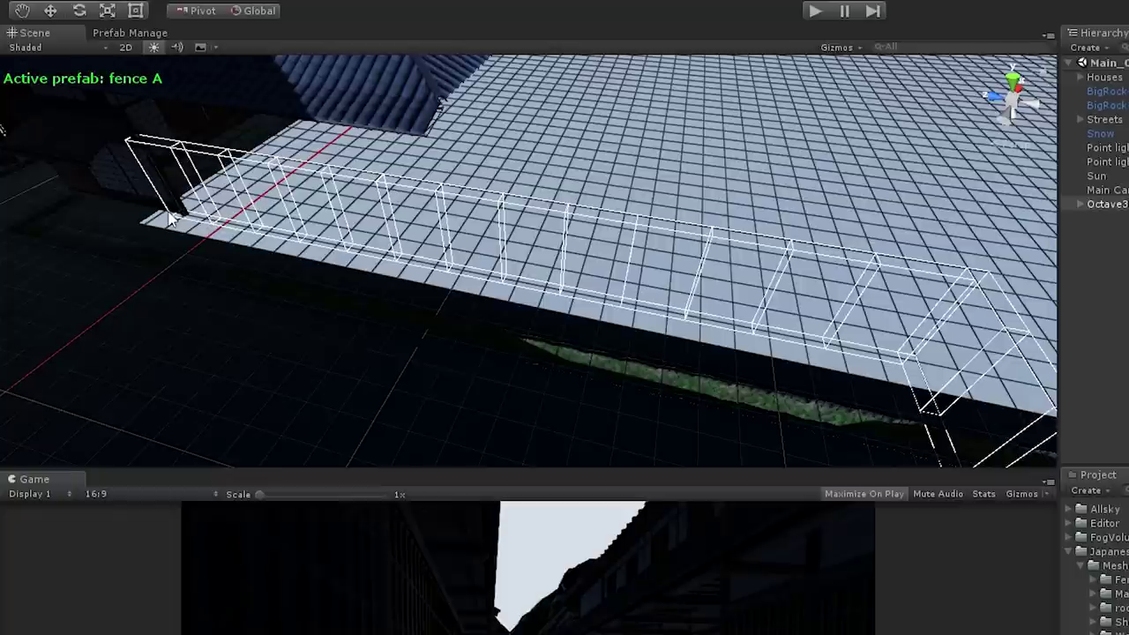
click(170, 219)
alt+drag(171, 219, 657, 199)
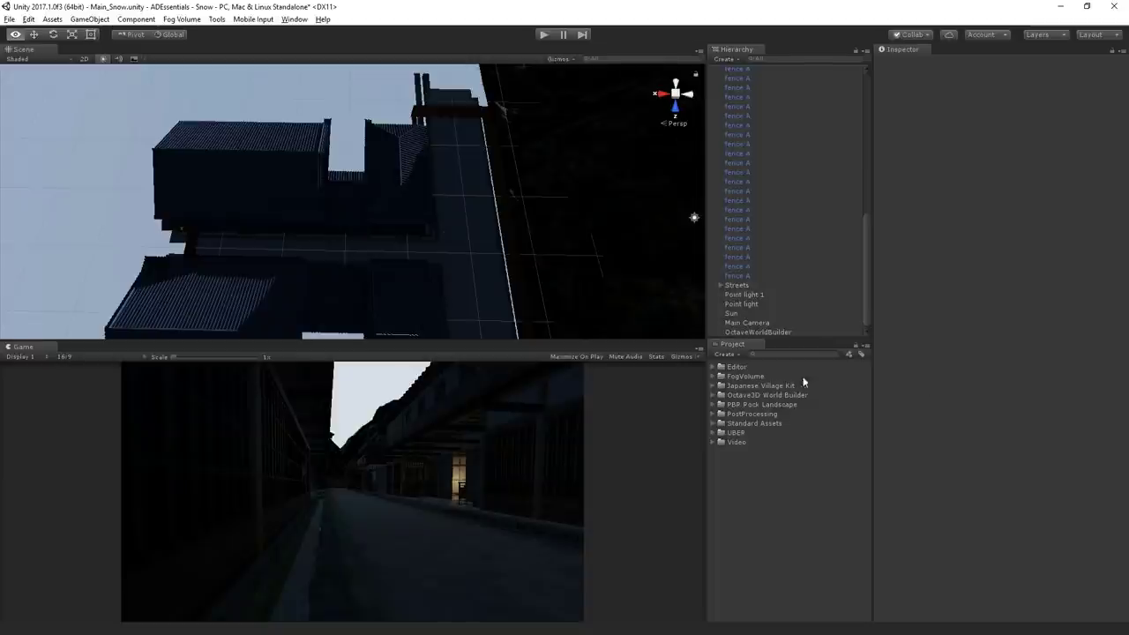
Show the Japanese Village Kit Materials folder in the Project panel.
click(715, 385)
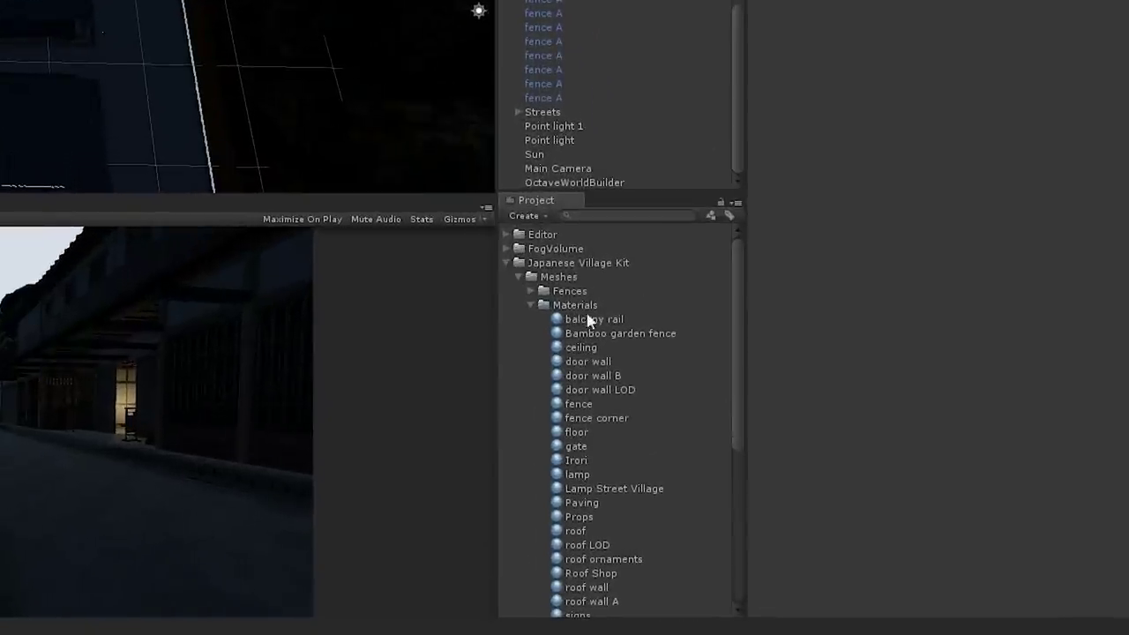
Select all materials from balcony rail through wood and apply the UBER - Metallic Setup Core shader.
click(698, 321)
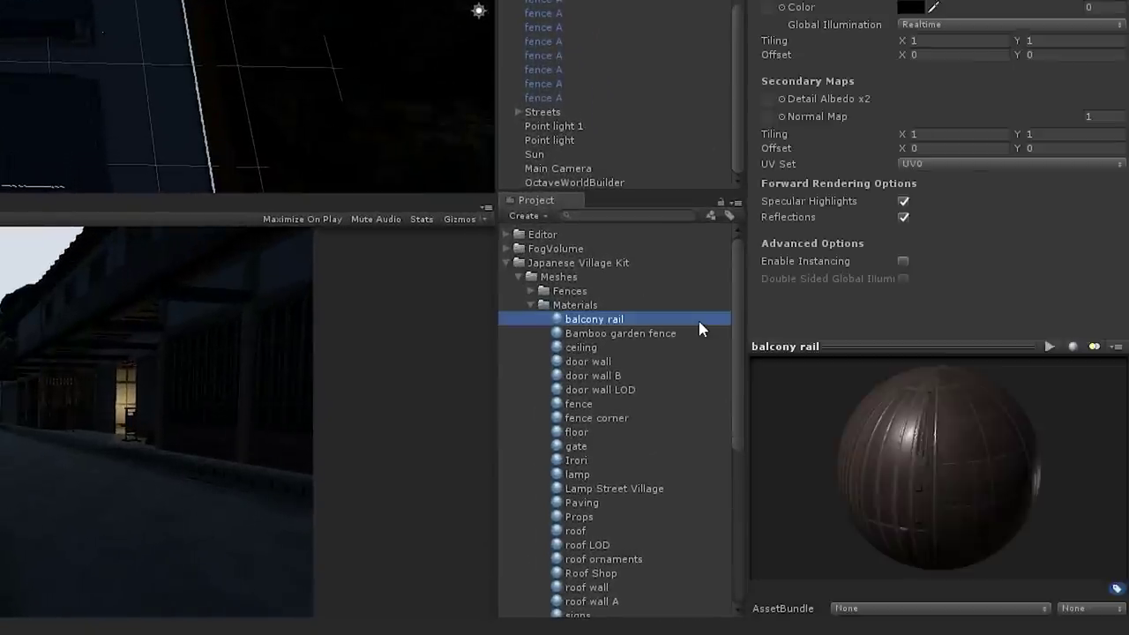
scroll(698, 322, down, 6)
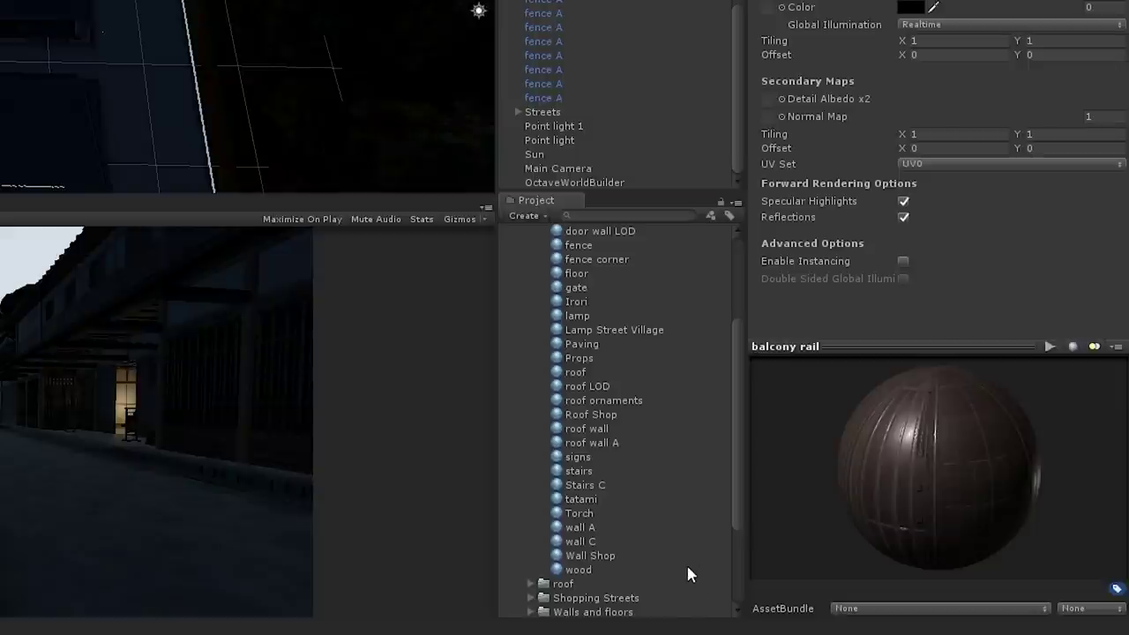
shift+click(690, 569)
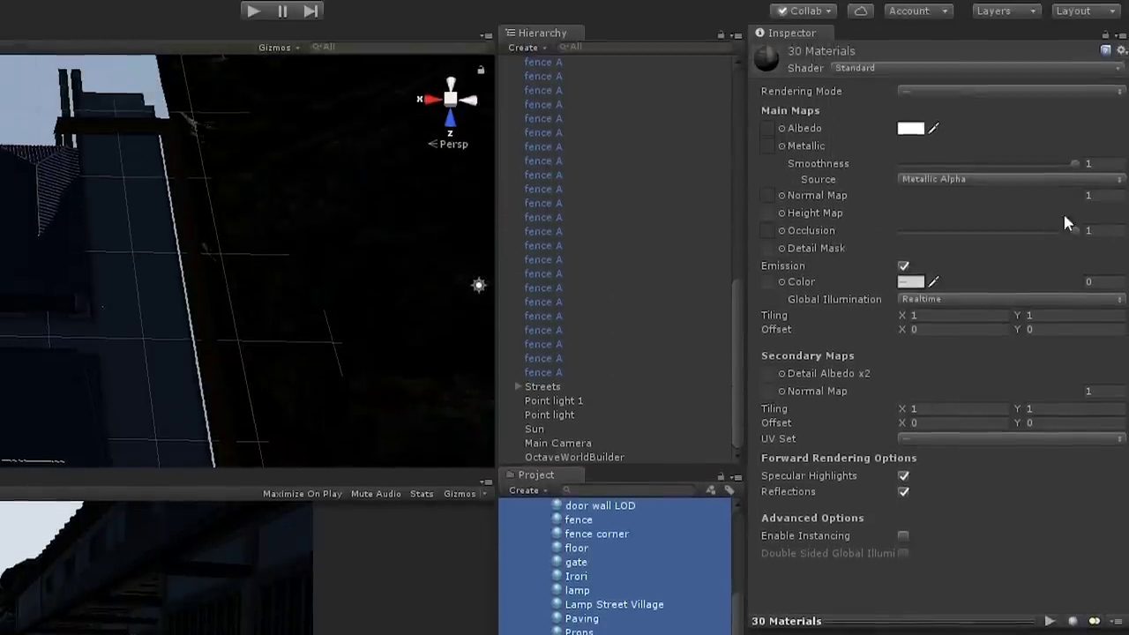
click(1120, 69)
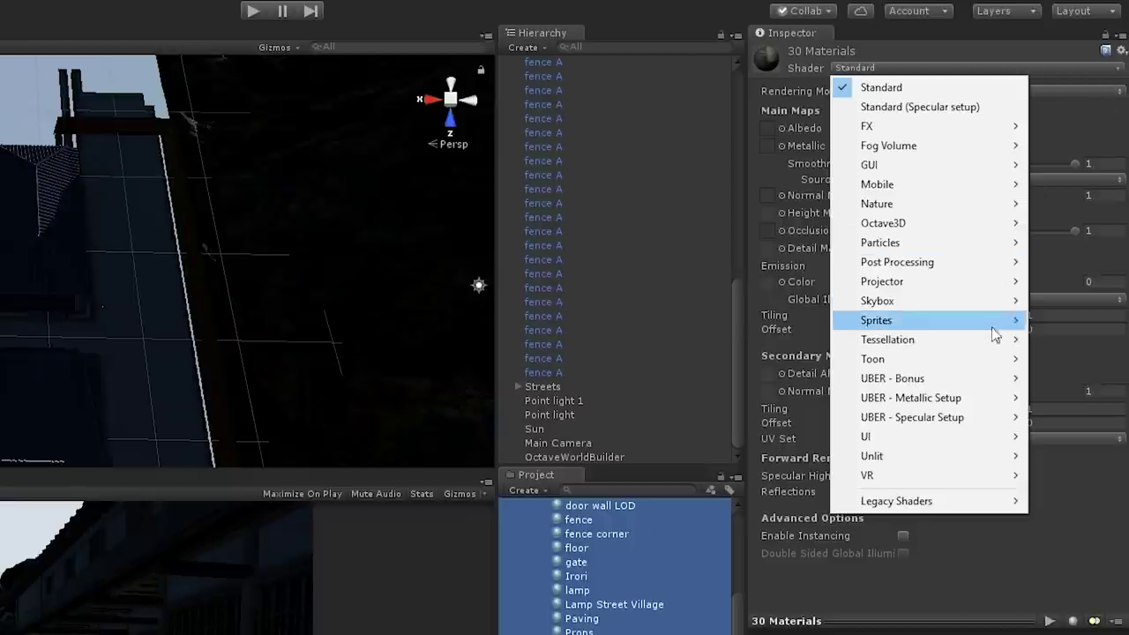
mouse_move(999, 402)
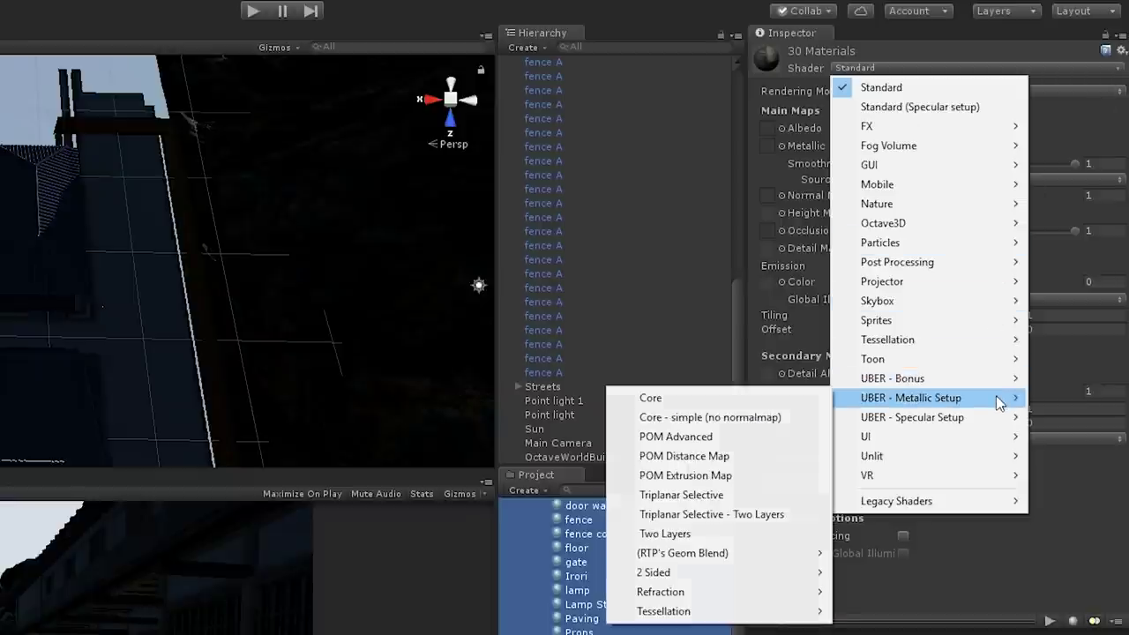
click(827, 403)
scroll(1101, 189, down, 6)
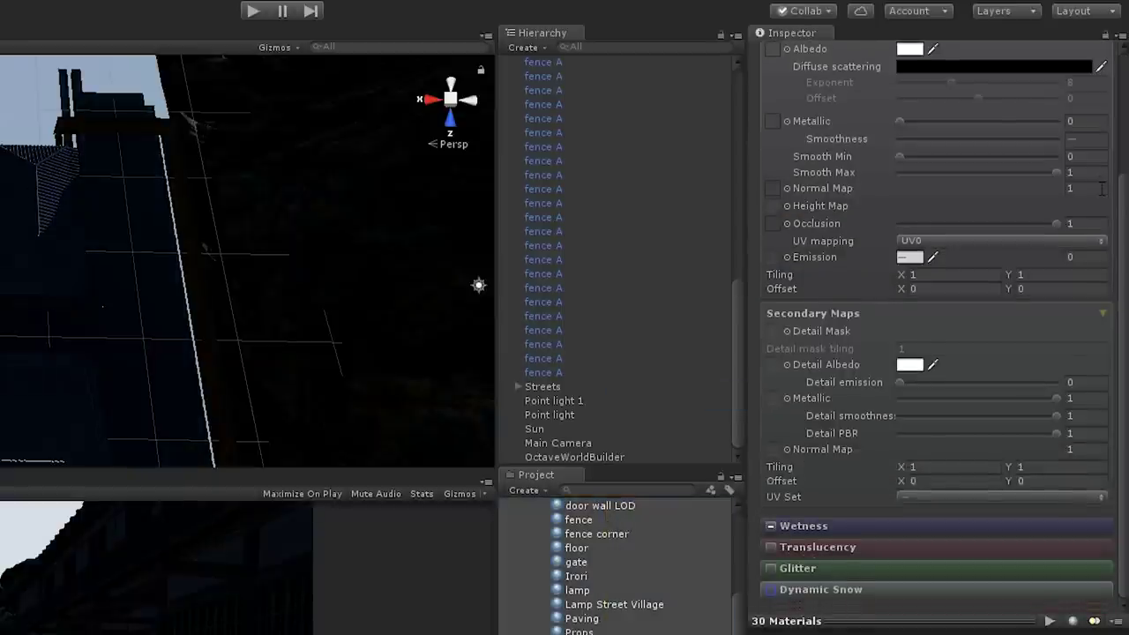
Enable Dynamic Snow with World mapping and global Level control, then request a global snow controller.
click(771, 590)
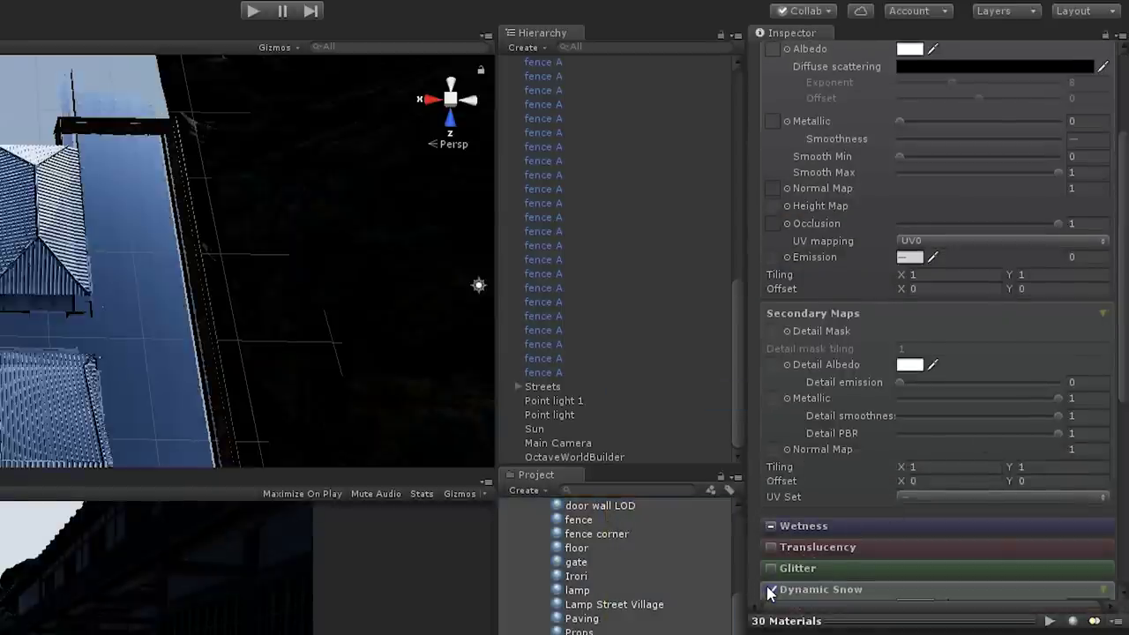
scroll(769, 569, down, 10)
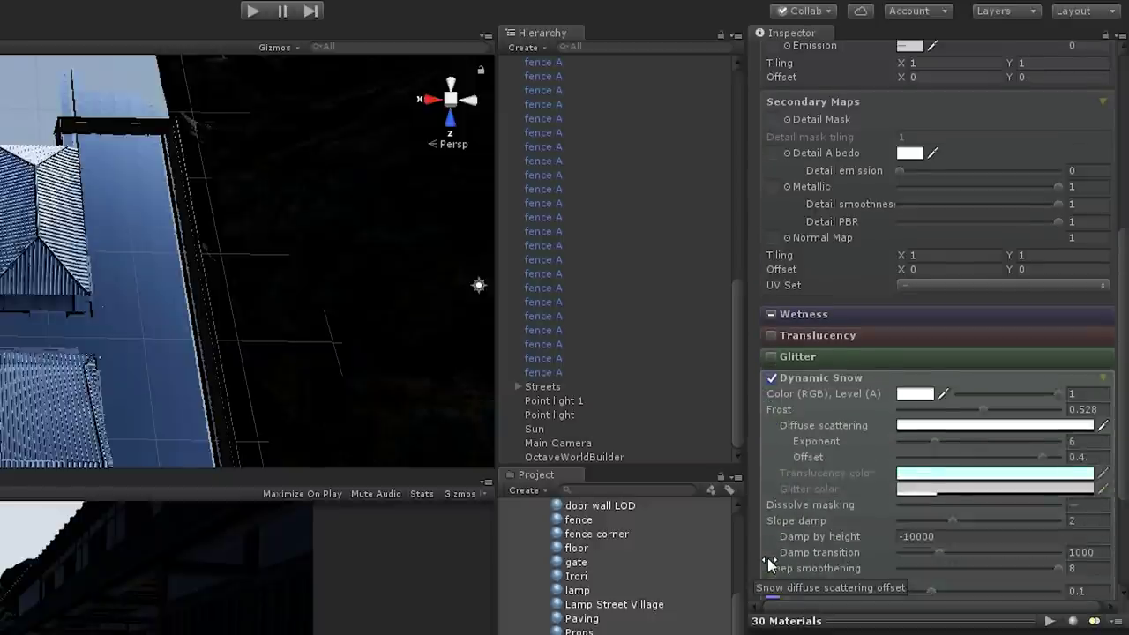
scroll(769, 564, down, 1)
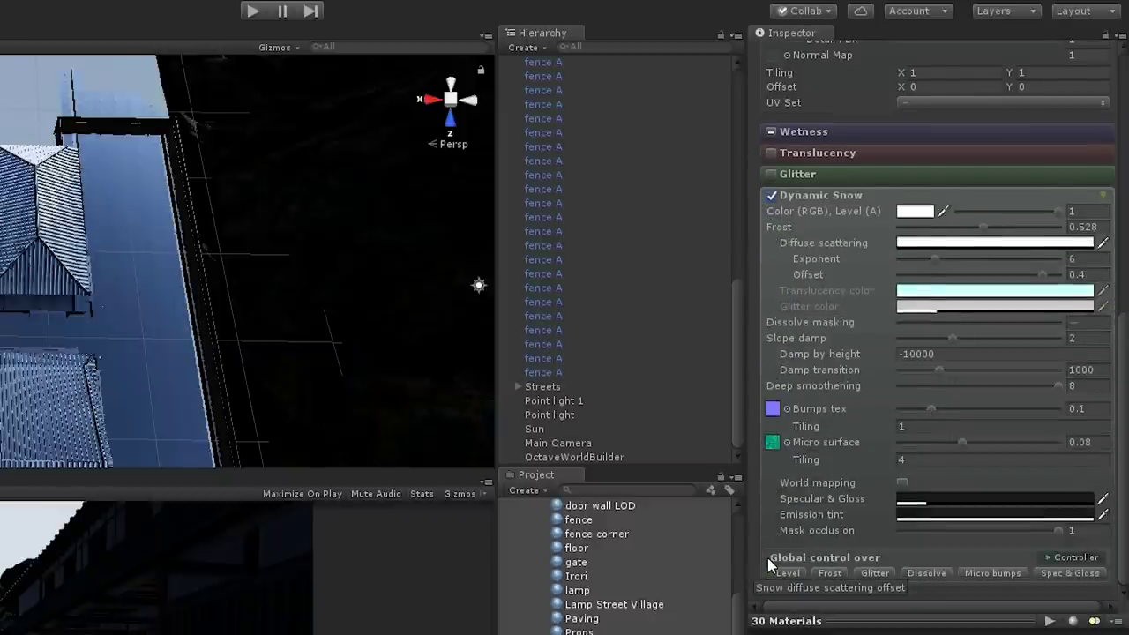
click(902, 484)
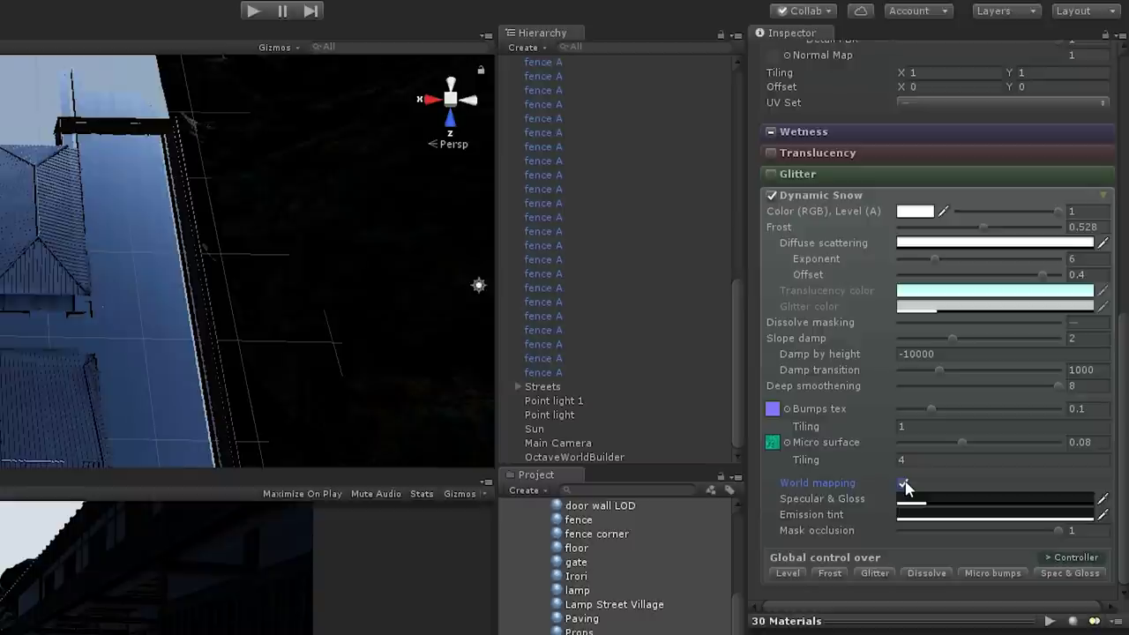
click(793, 573)
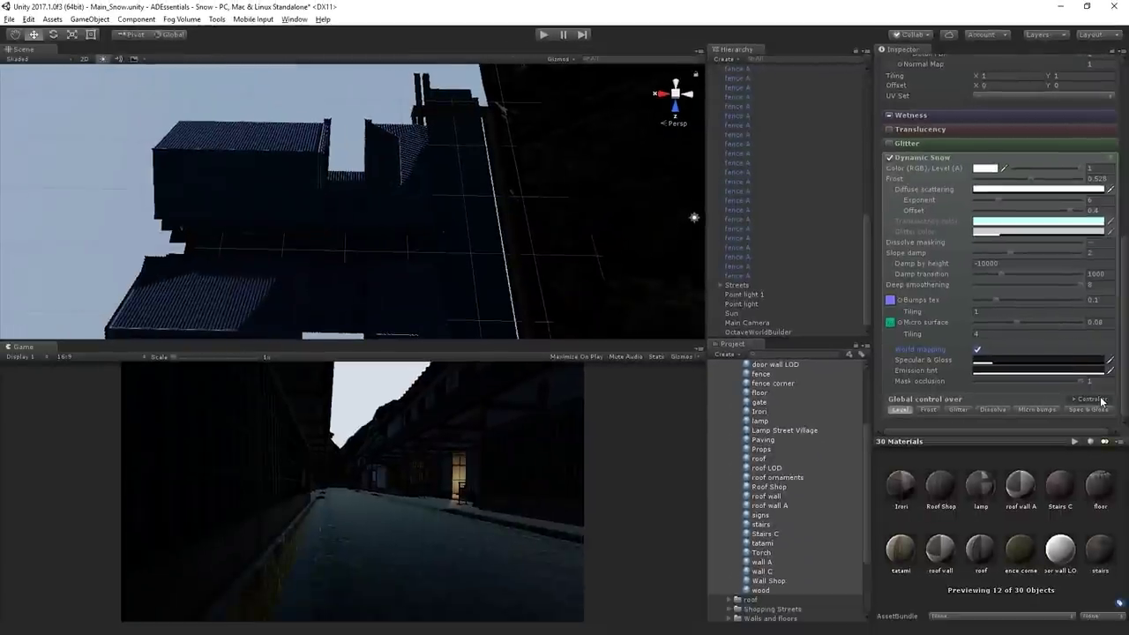
click(1090, 399)
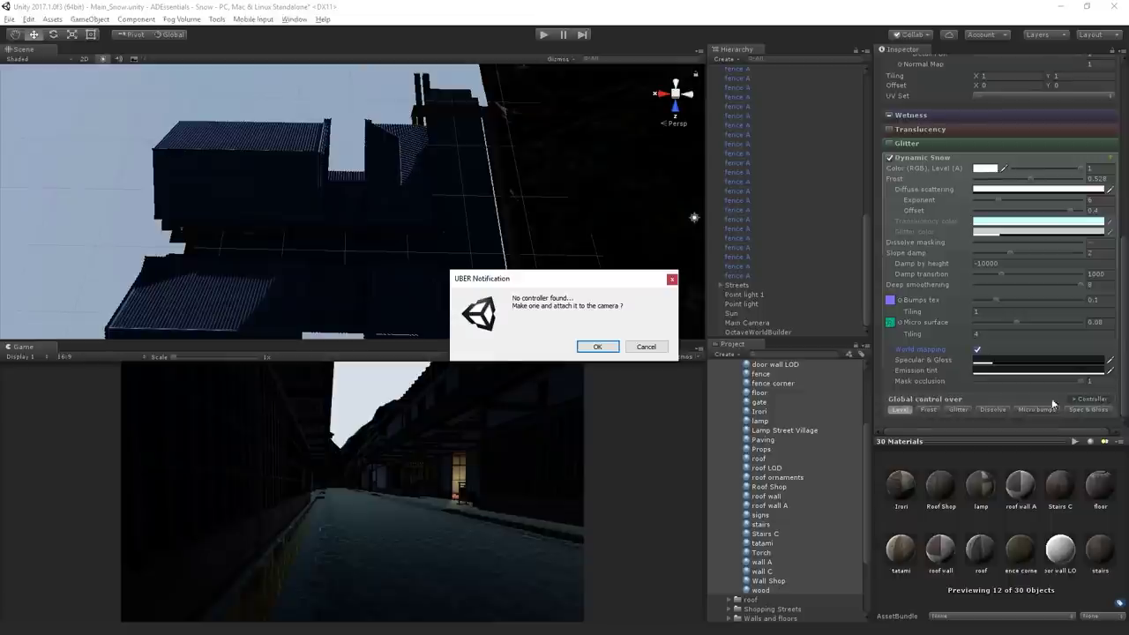
Add the controller to the Main Camera, enable Simulate at Fall Intensity 0.3, and check Temp values -1 and 20.
click(612, 347)
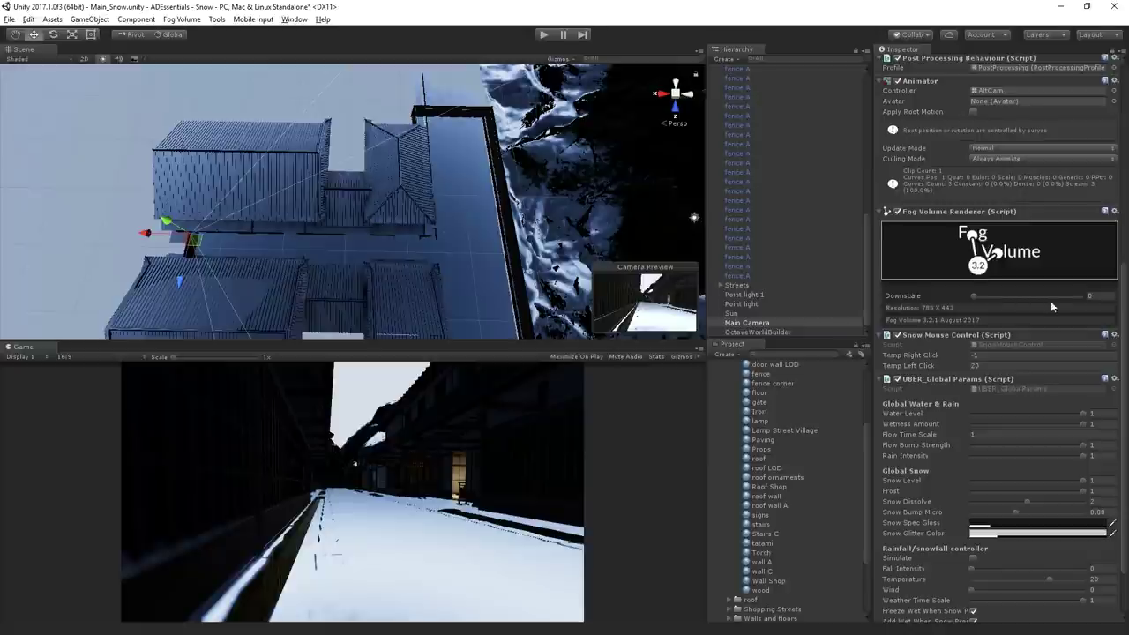
scroll(1051, 306, down, 3)
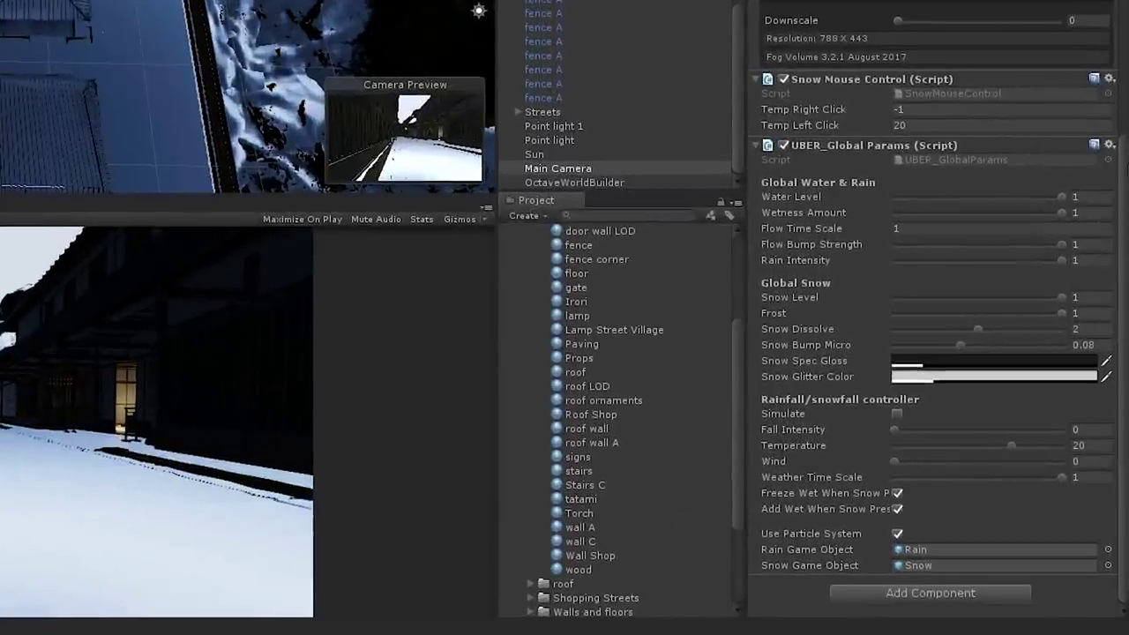
click(898, 413)
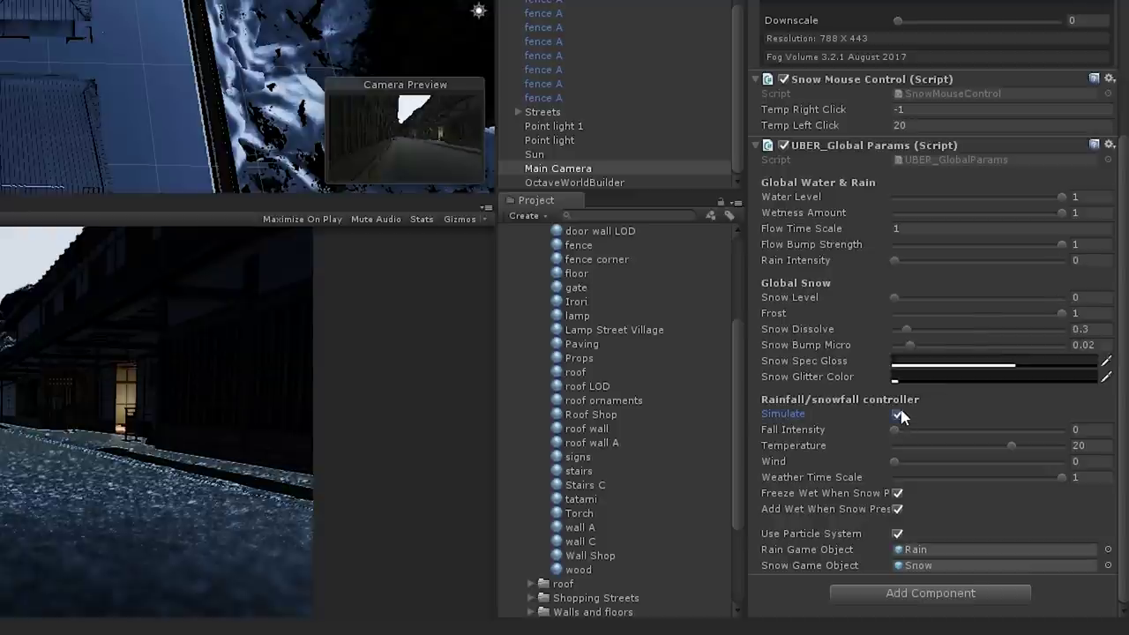
drag(895, 430, 945, 430)
click(1099, 445)
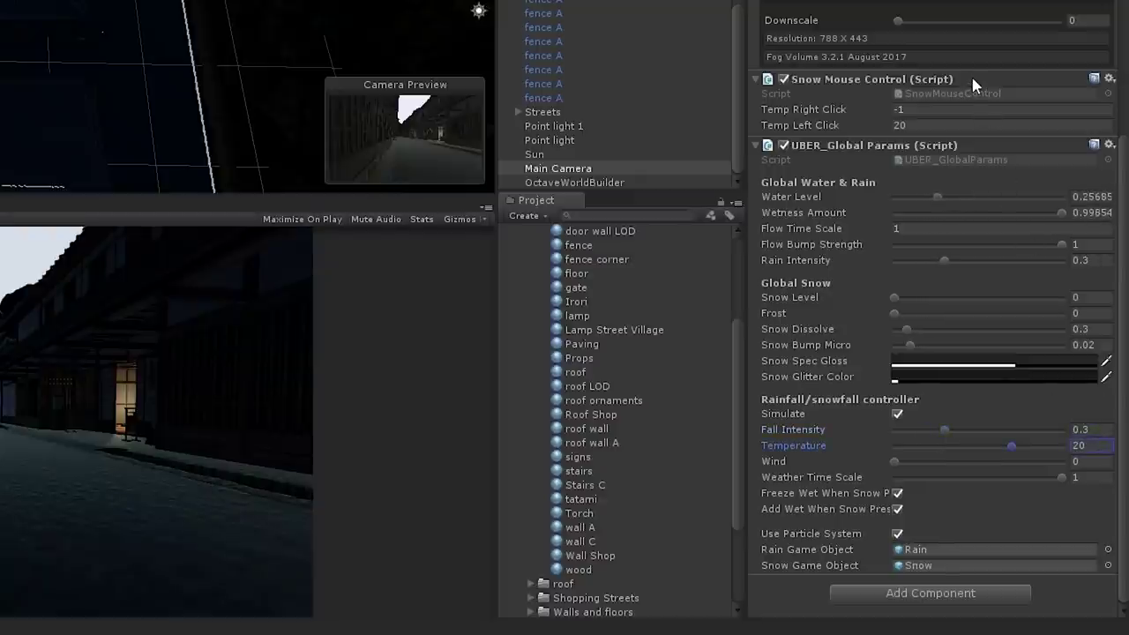
click(984, 108)
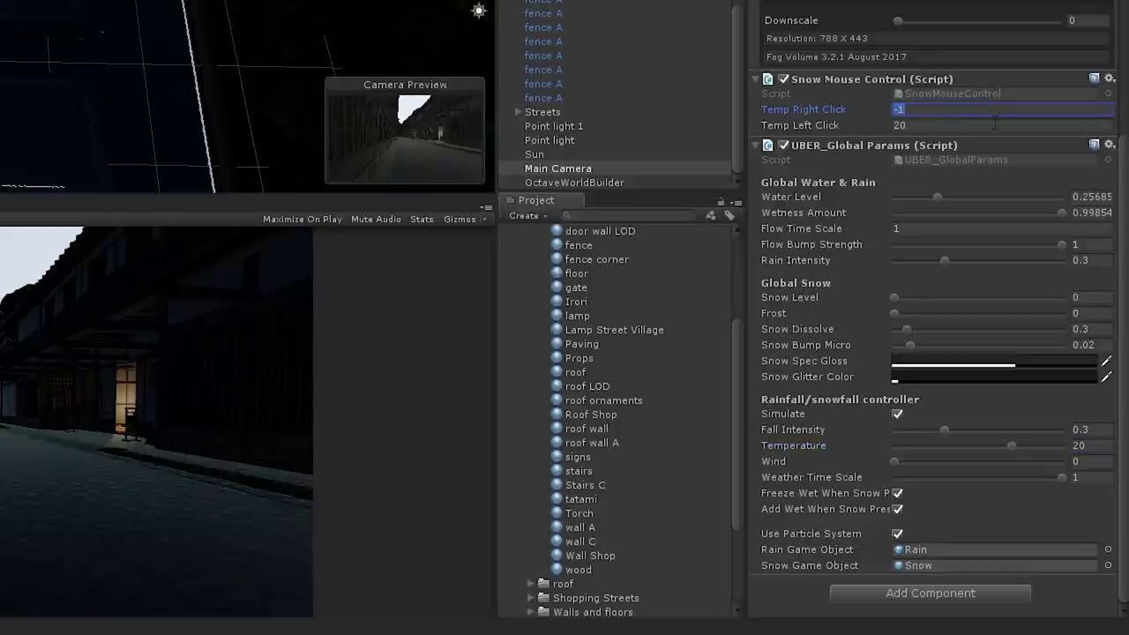
click(995, 124)
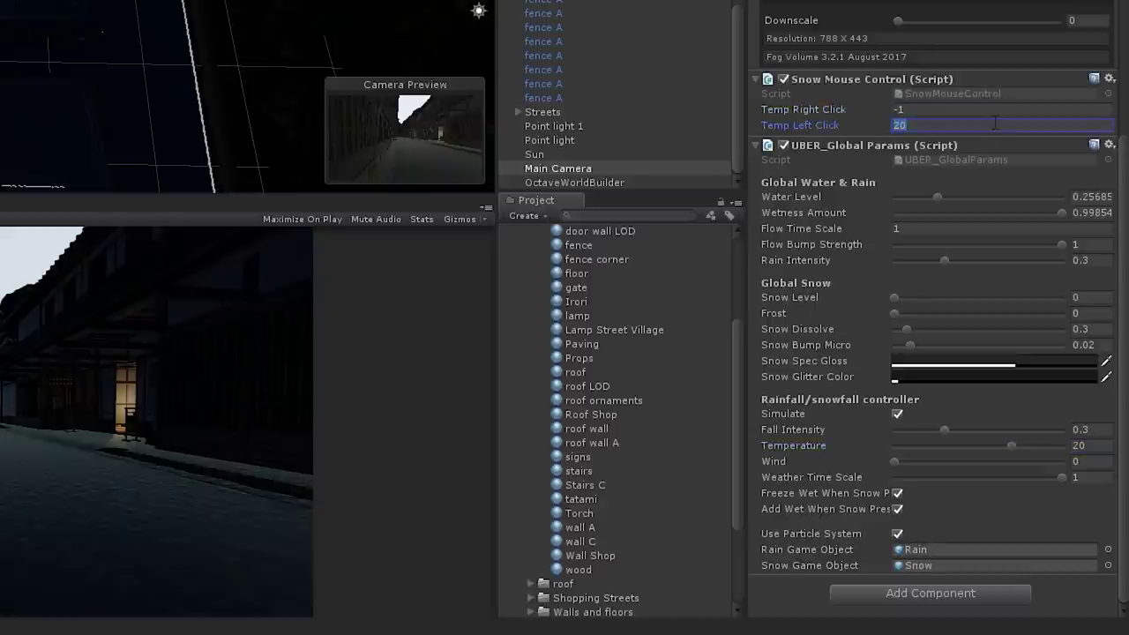
scroll(1067, 161, up, 2)
Browse to the UBER Materials folder and select the Snow particle object.
scroll(617, 353, up, 10)
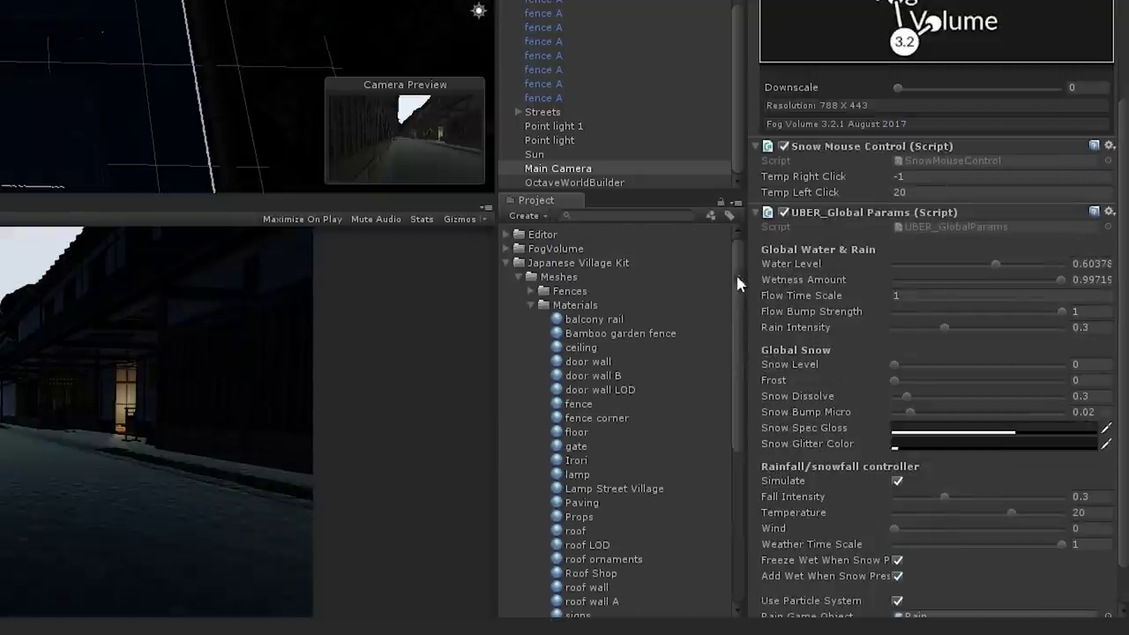
click(509, 263)
click(509, 333)
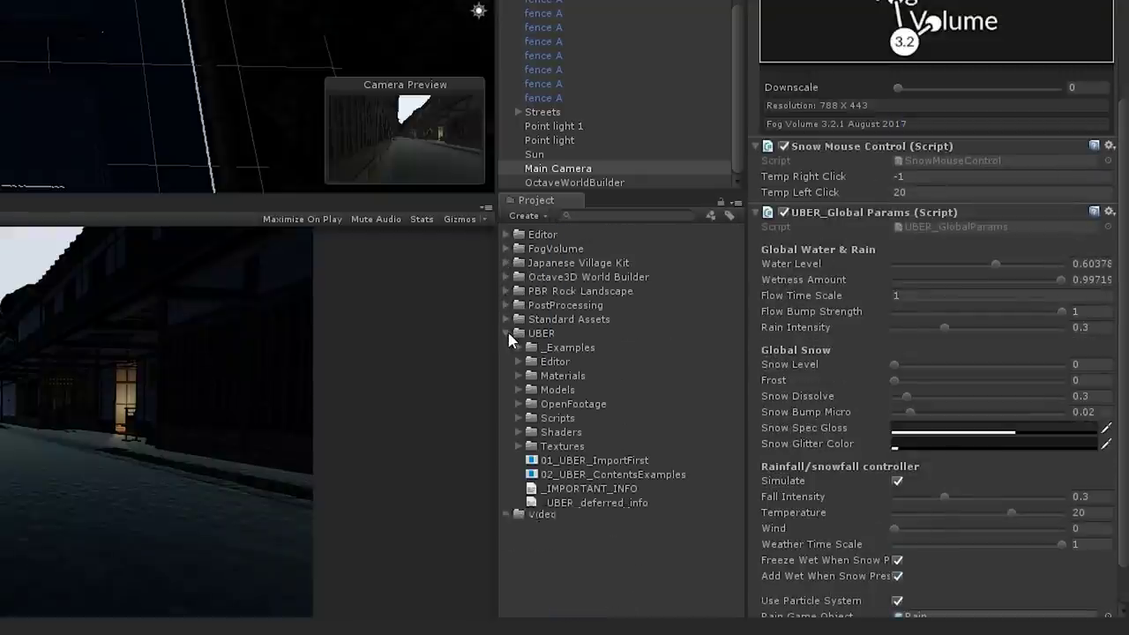
click(519, 376)
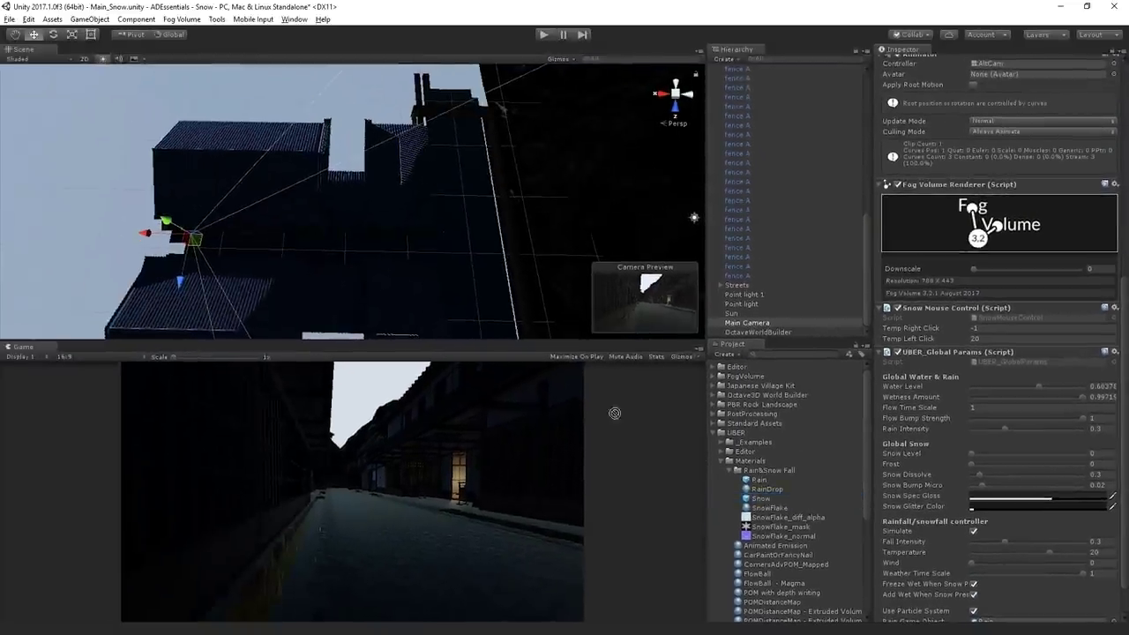
click(209, 246)
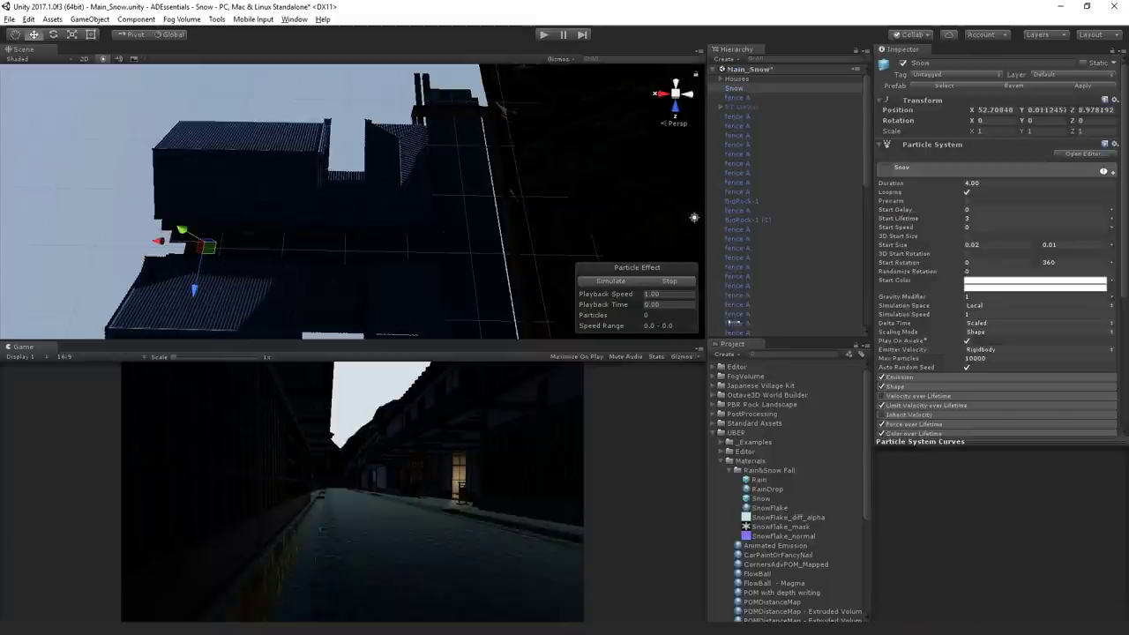
scroll(792, 302, down, 5)
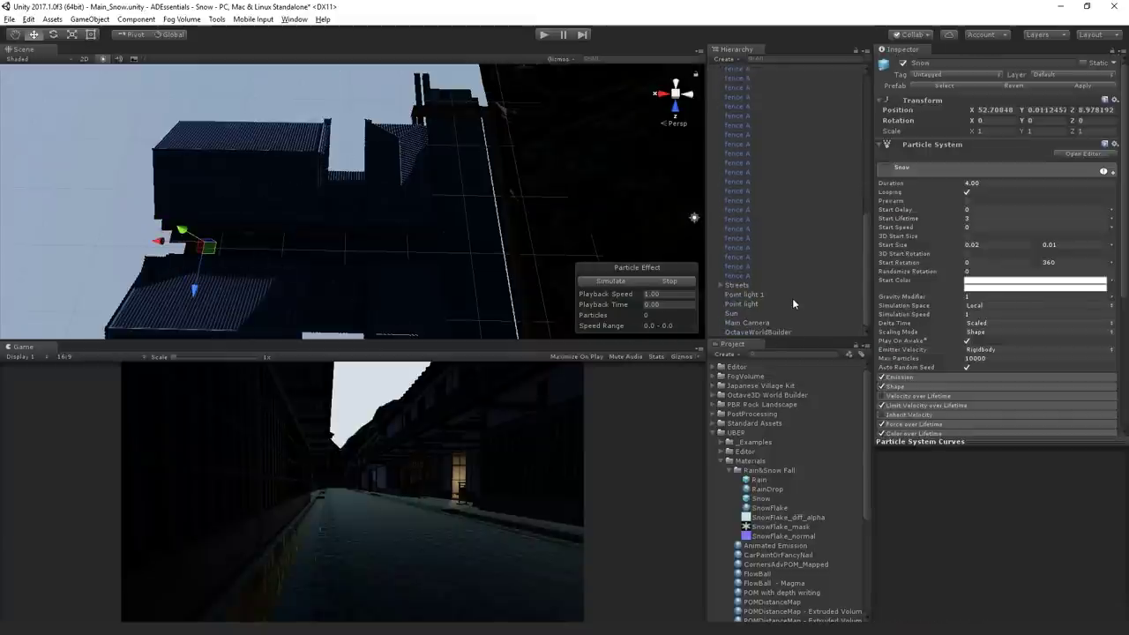
Assign Snow as the Main Camera's Snow Game Object and run the scene.
click(770, 324)
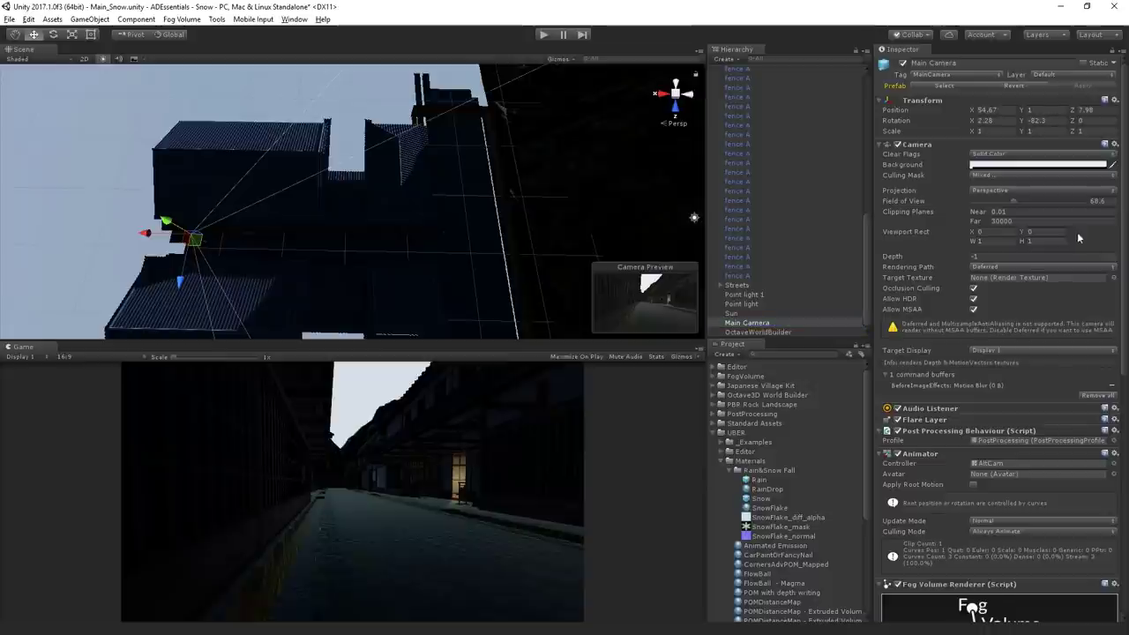
scroll(1114, 589, down, 10)
click(1113, 587)
text(snow)
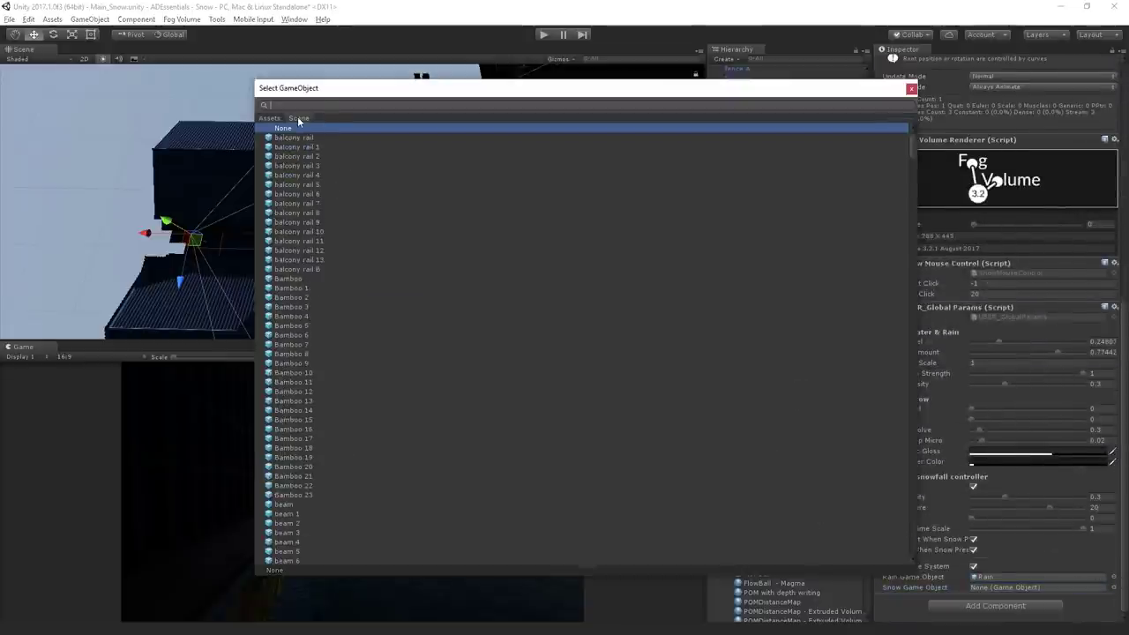
click(330, 138)
click(331, 138)
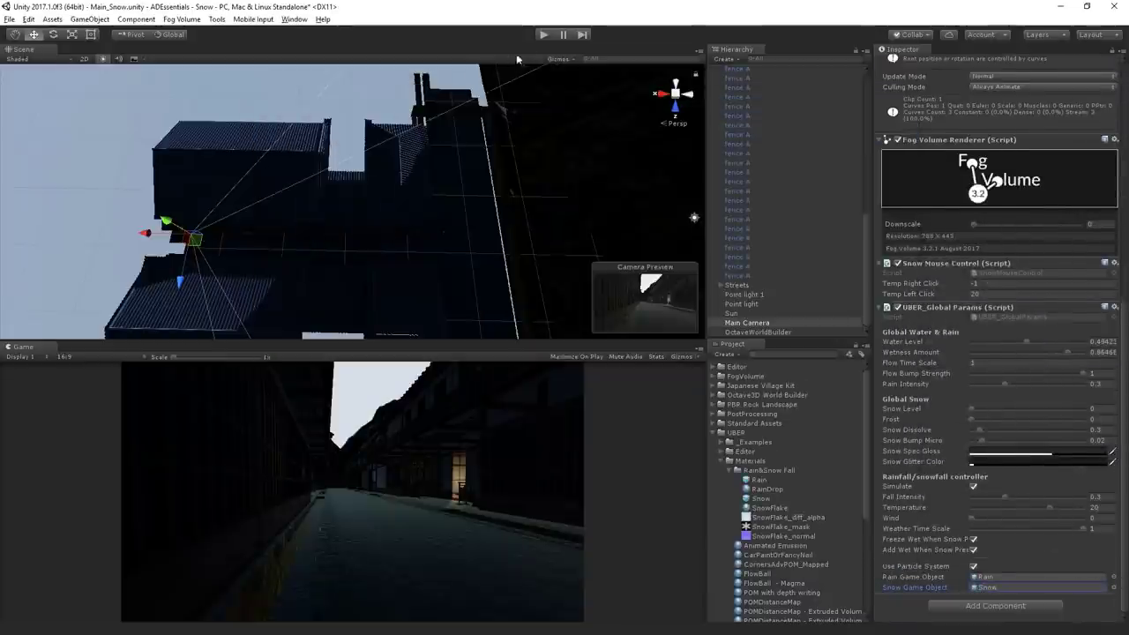
click(545, 34)
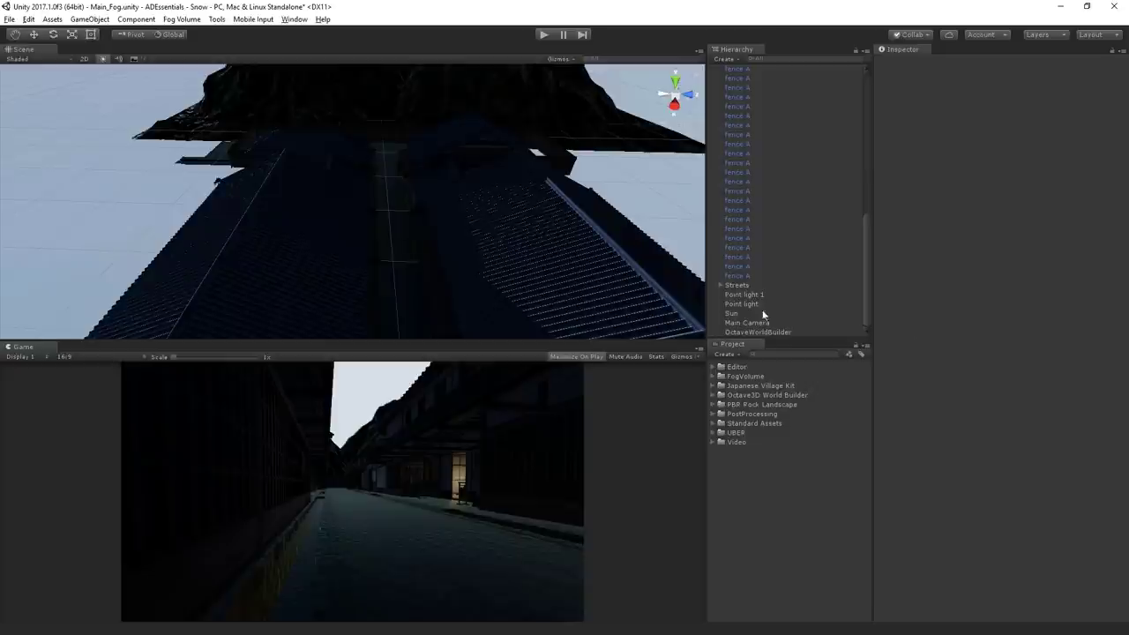
Create a Fog Volume and shift its X and Z position over the street.
click(181, 18)
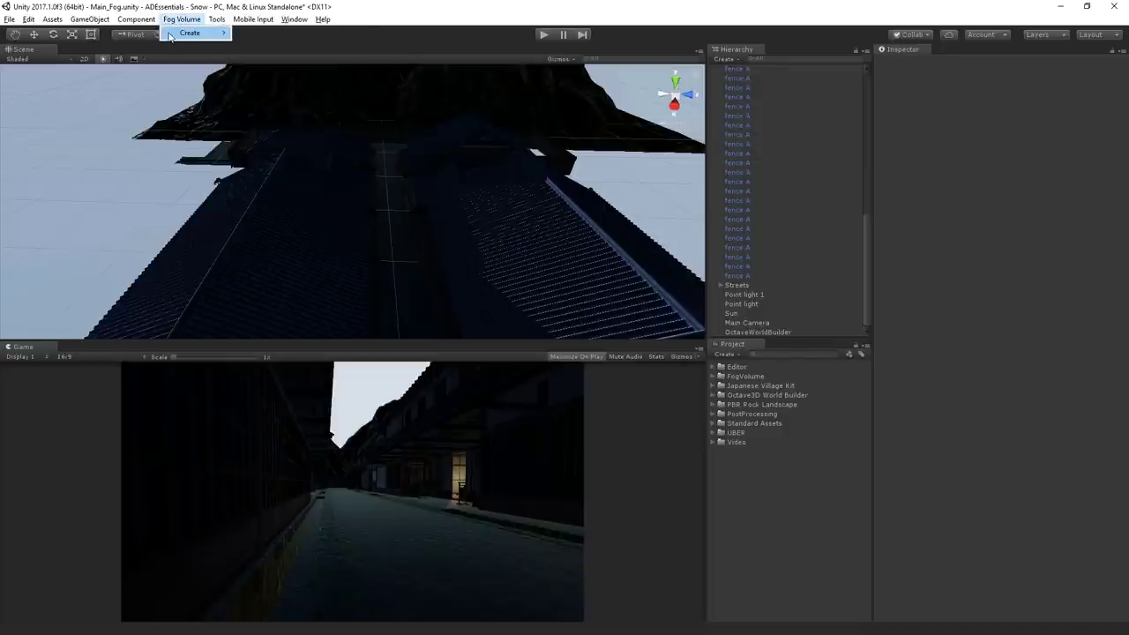
mouse_move(192, 40)
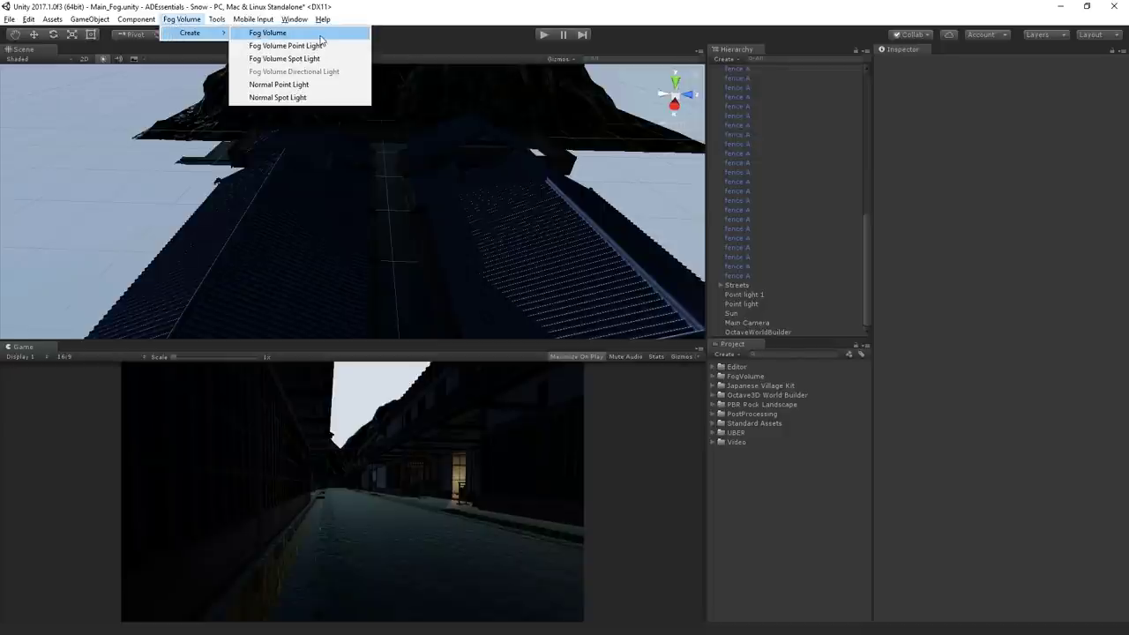
click(267, 33)
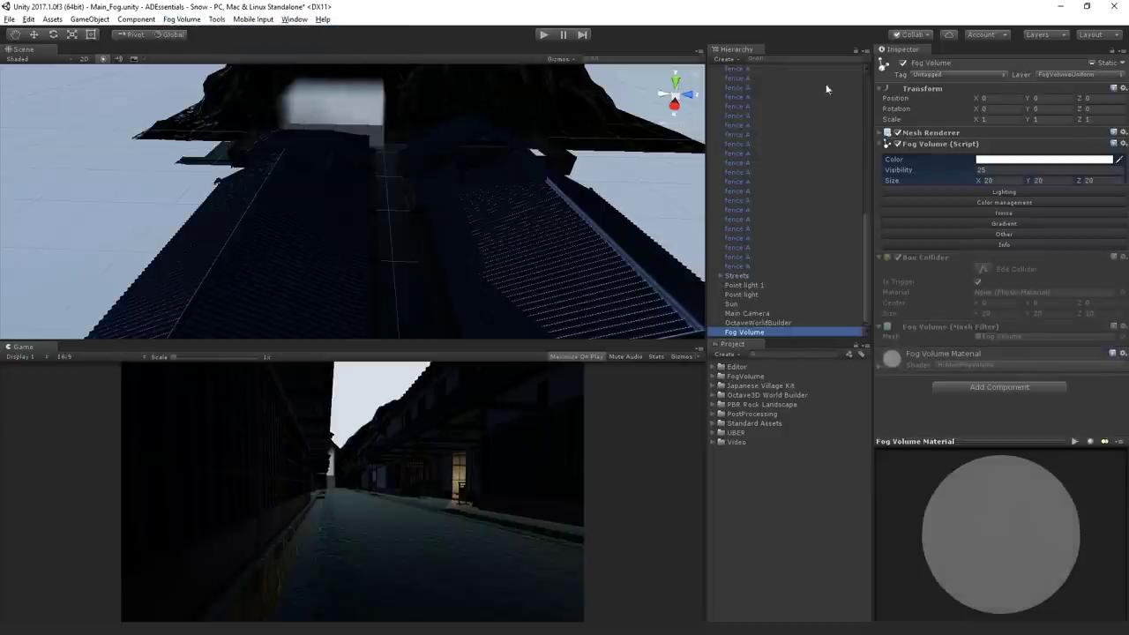
drag(975, 98, 975, 35)
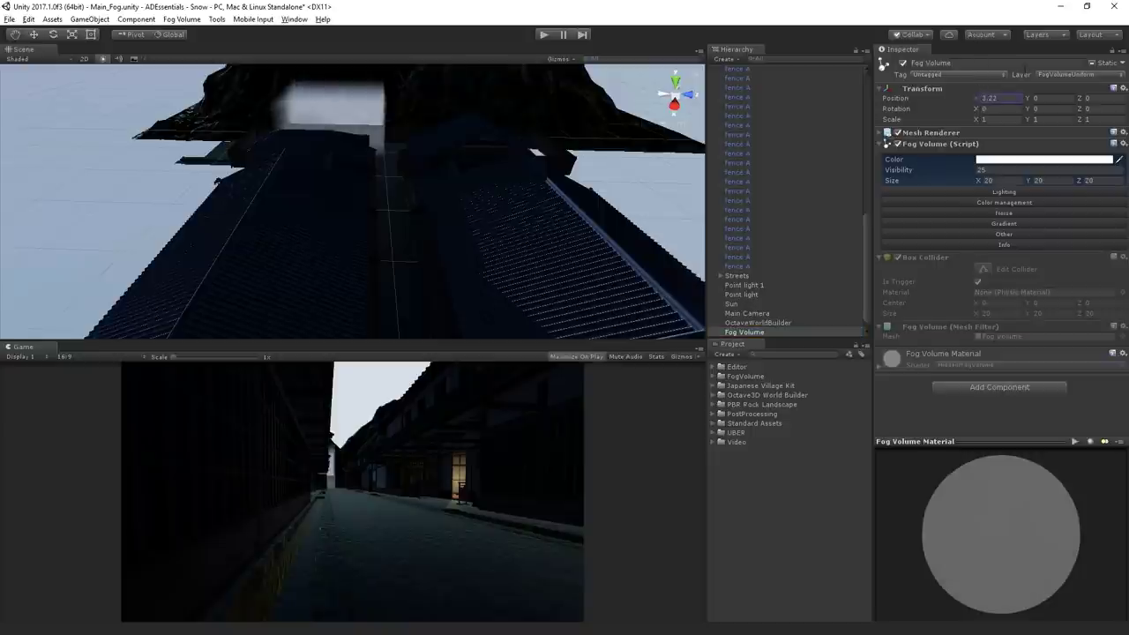
drag(1081, 103, 1011, 563)
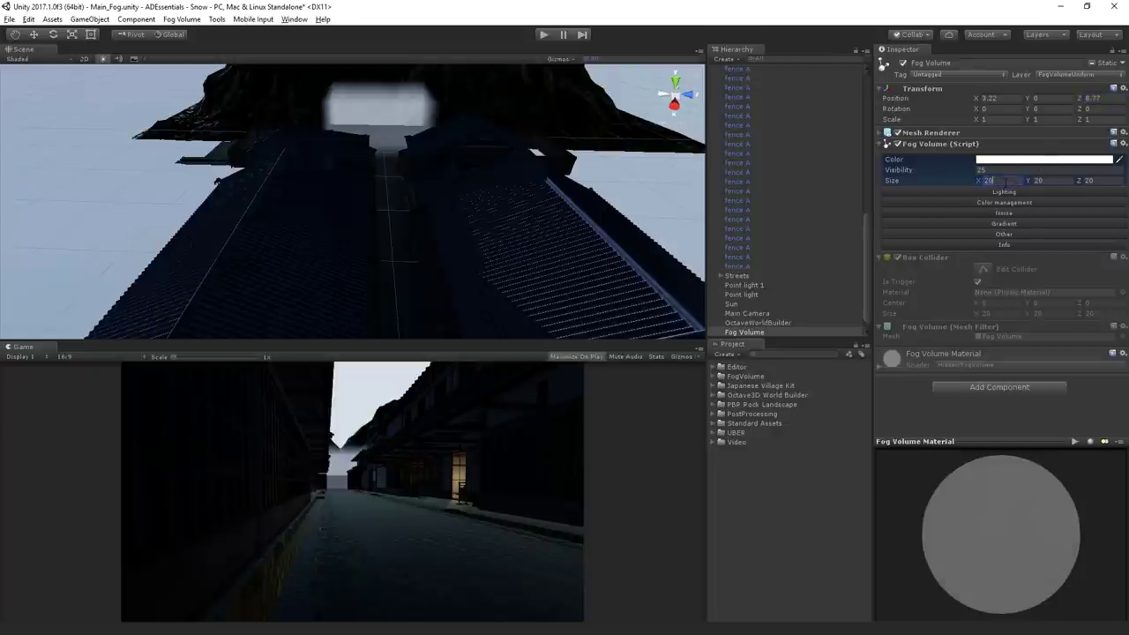
Set the Fog Volume size to 200 × 40 × 40.
text(0)
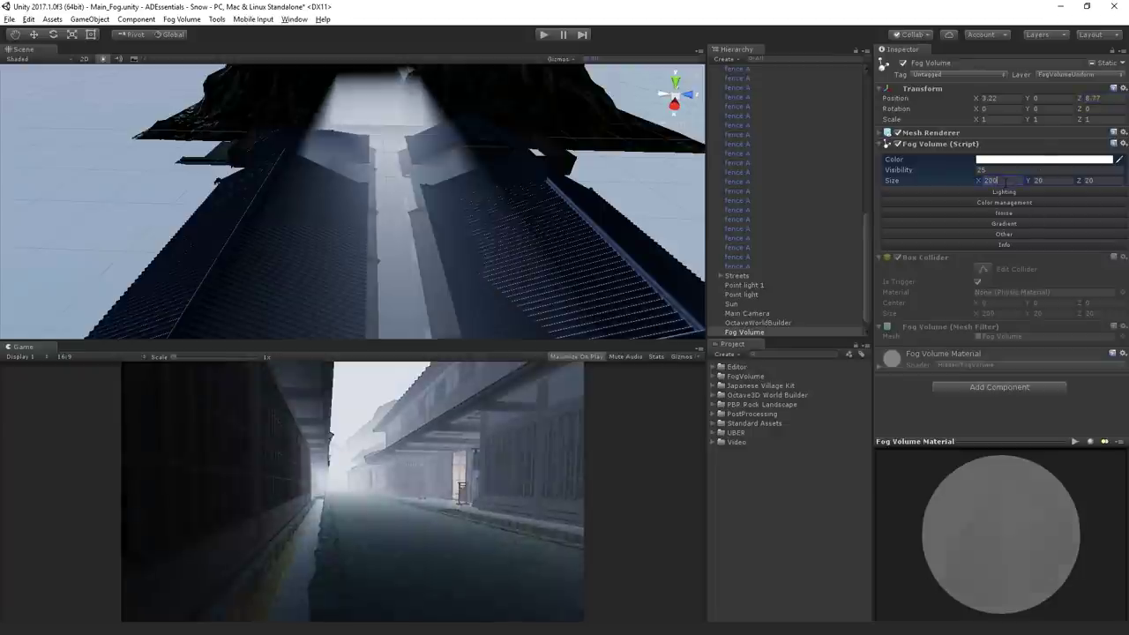
click(1057, 180)
text(40)
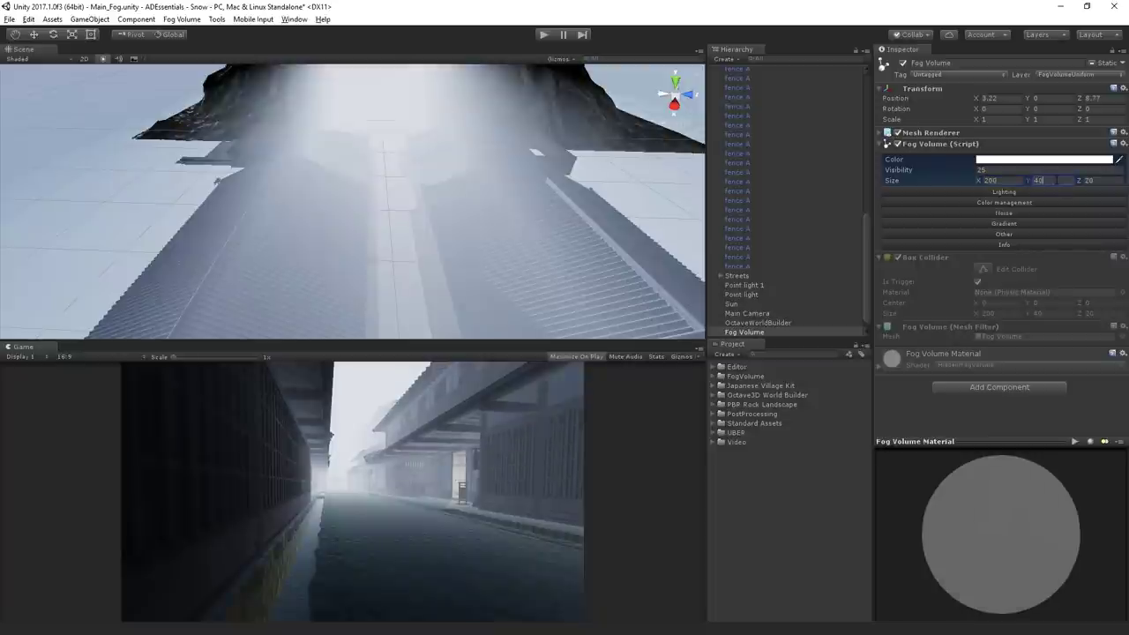
click(1099, 181)
text(40)
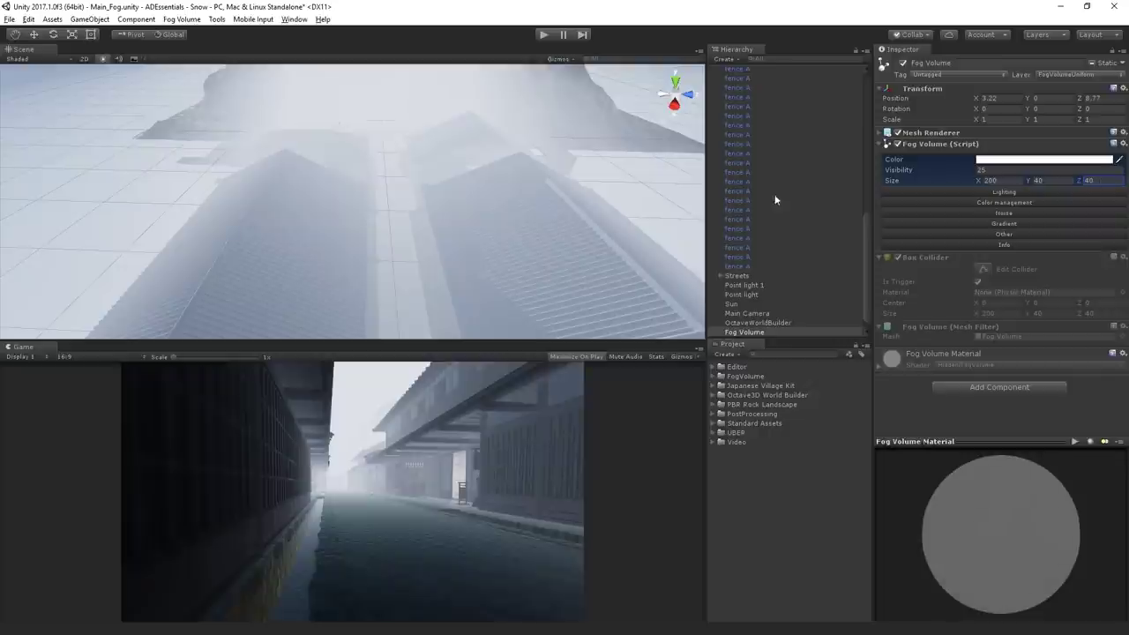
scroll(193, 249, down, 5)
mouse_move(193, 249)
alt+mouse_down()
mouse_move(310, 194)
mouse_move(423, 184)
mouse_move(391, 252)
mouse_move(232, 285)
mouse_move(100, 227)
mouse_move(199, 249)
alt+mouse_up()
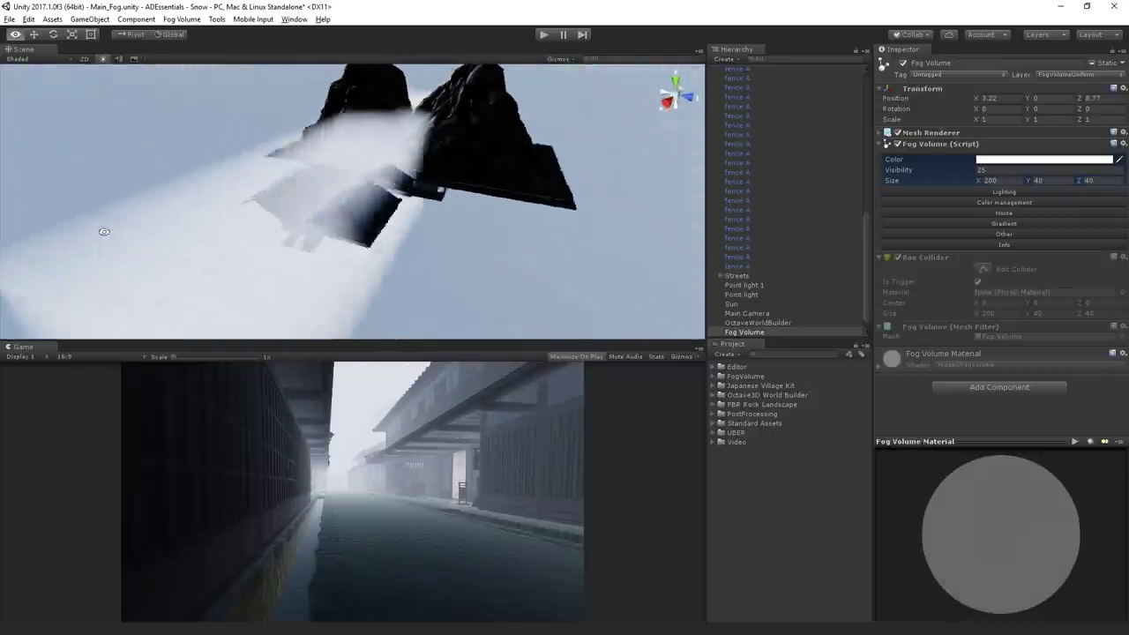
Activate the fog's Noise with a Scale of 15.
scroll(296, 211, up, 3)
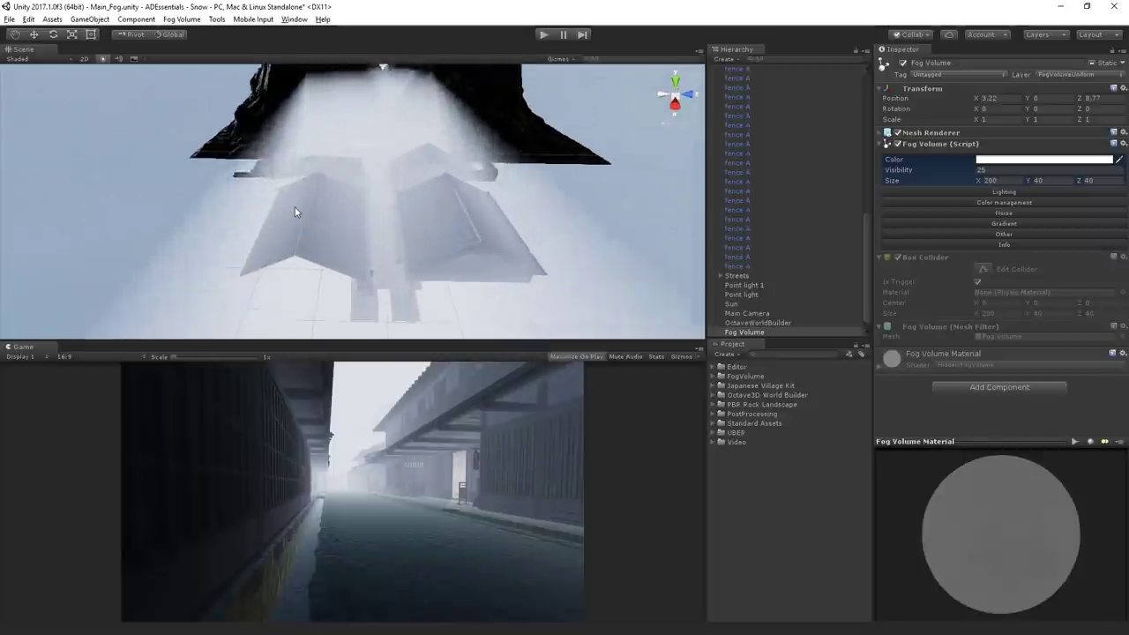
scroll(295, 212, up, 2)
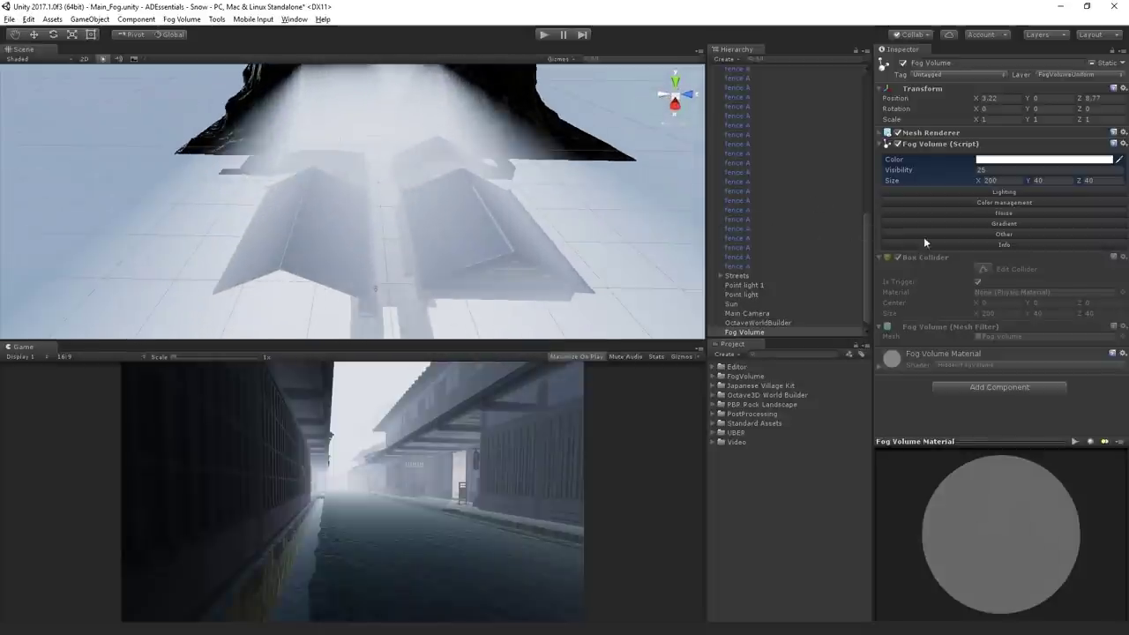
click(1054, 214)
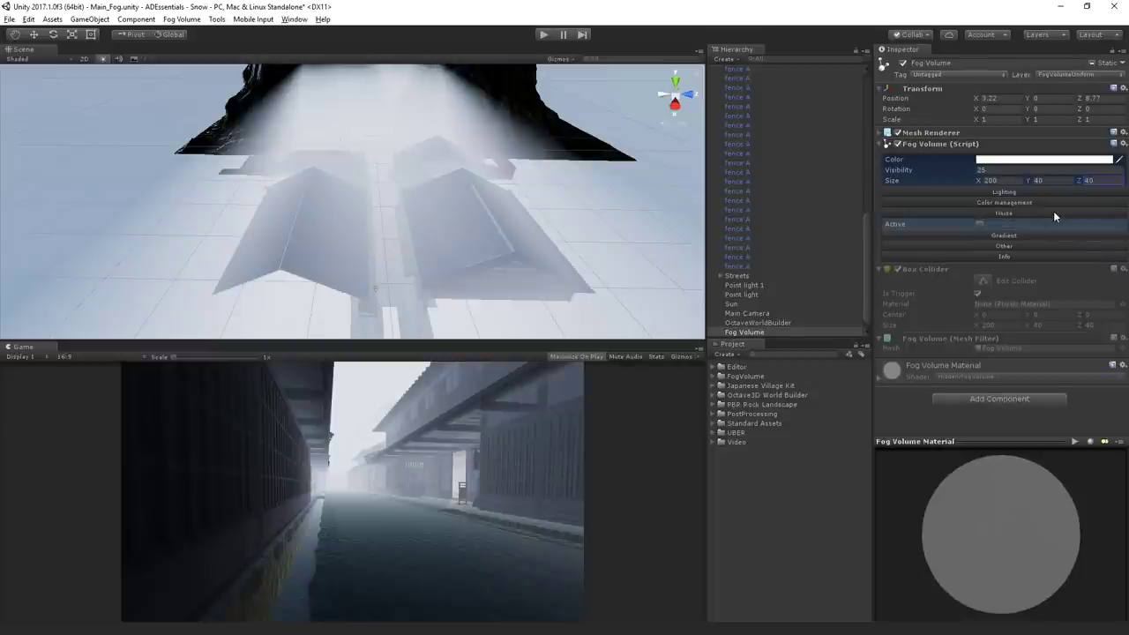
click(979, 223)
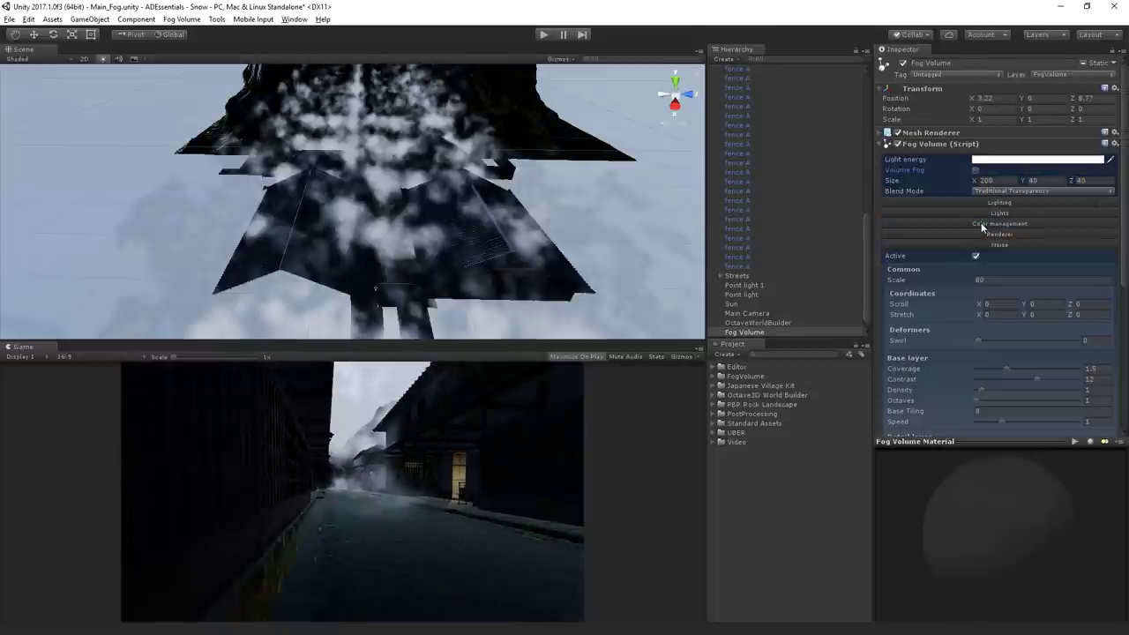
click(1011, 279)
text(15)
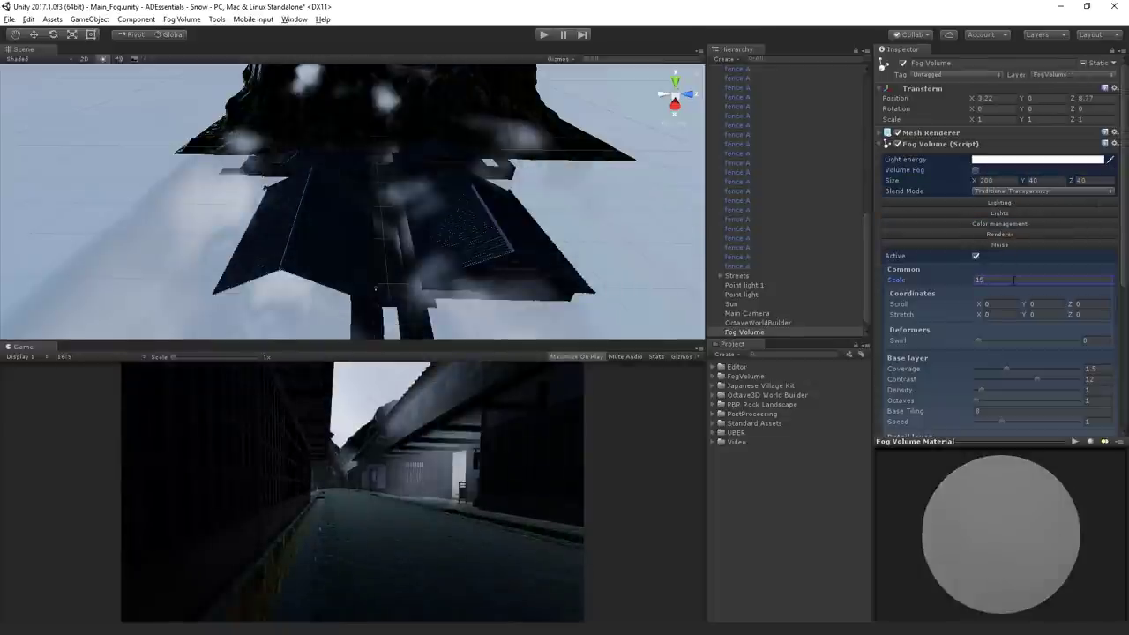
Set noise Swirl to 0.8 and Rotation Speed to 1.5, swirling around the X axis.
scroll(1011, 277, down, 3)
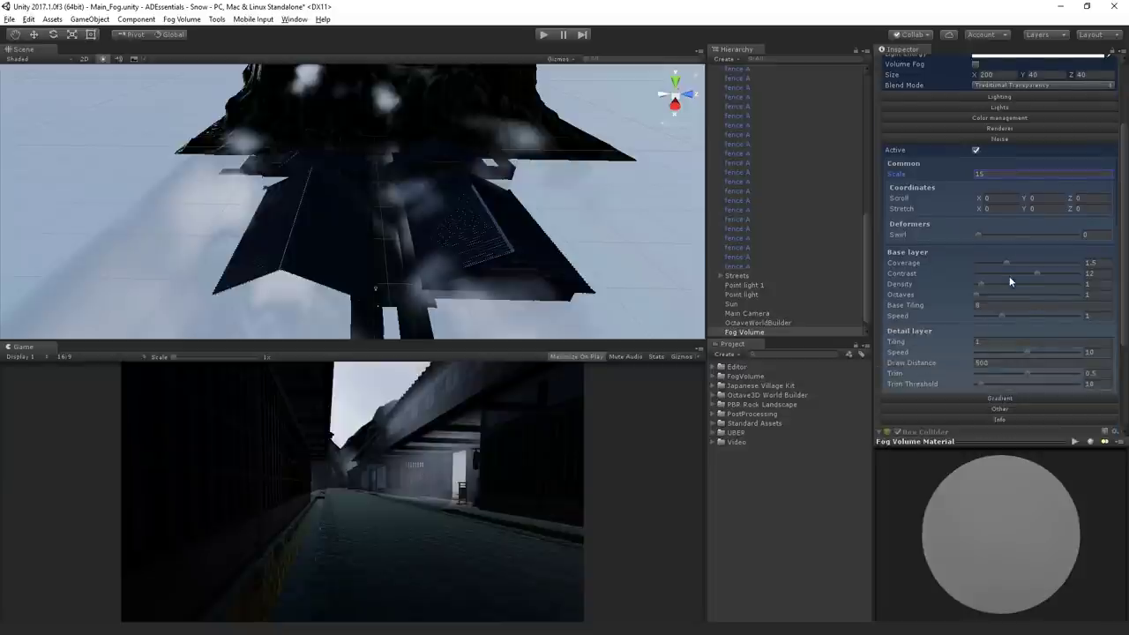
click(1092, 233)
text(0.8)
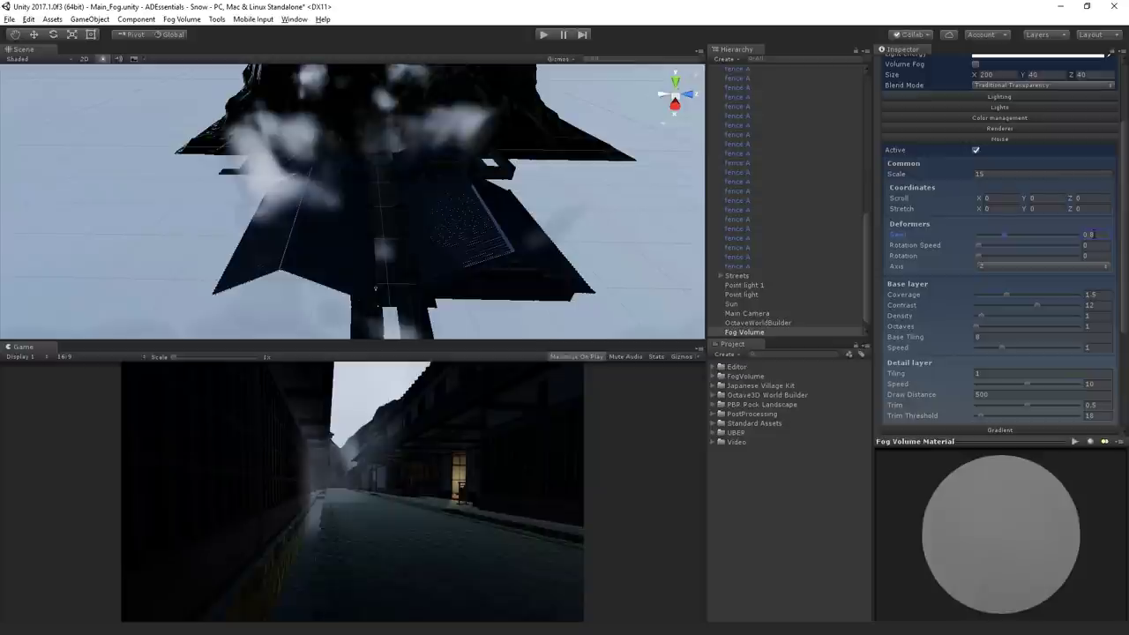
click(1098, 246)
text(1.5)
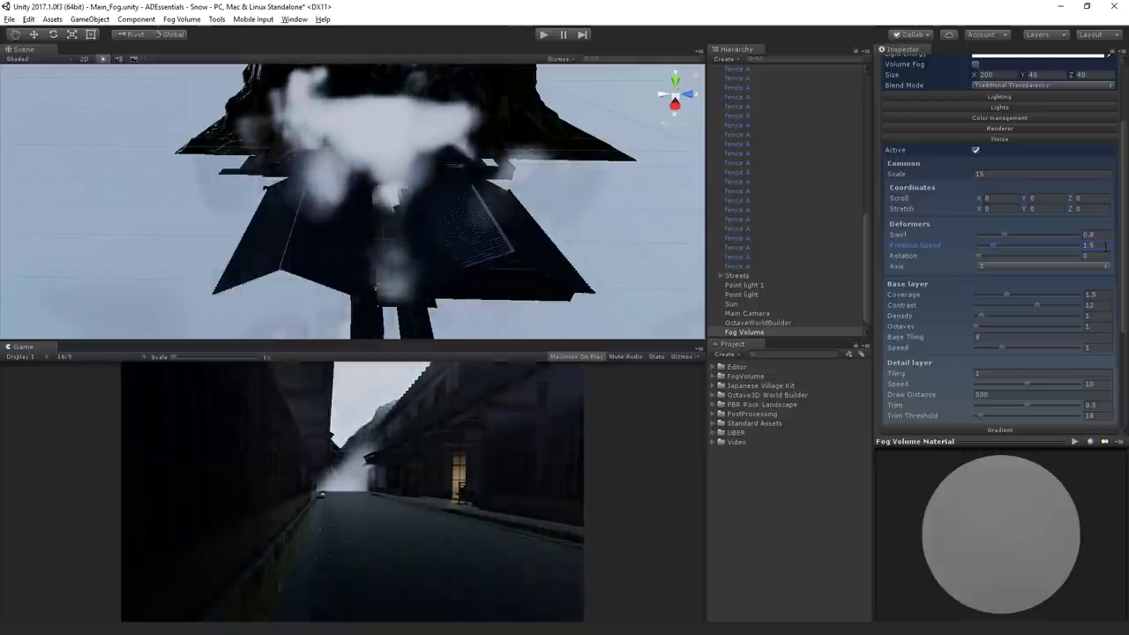
click(1099, 266)
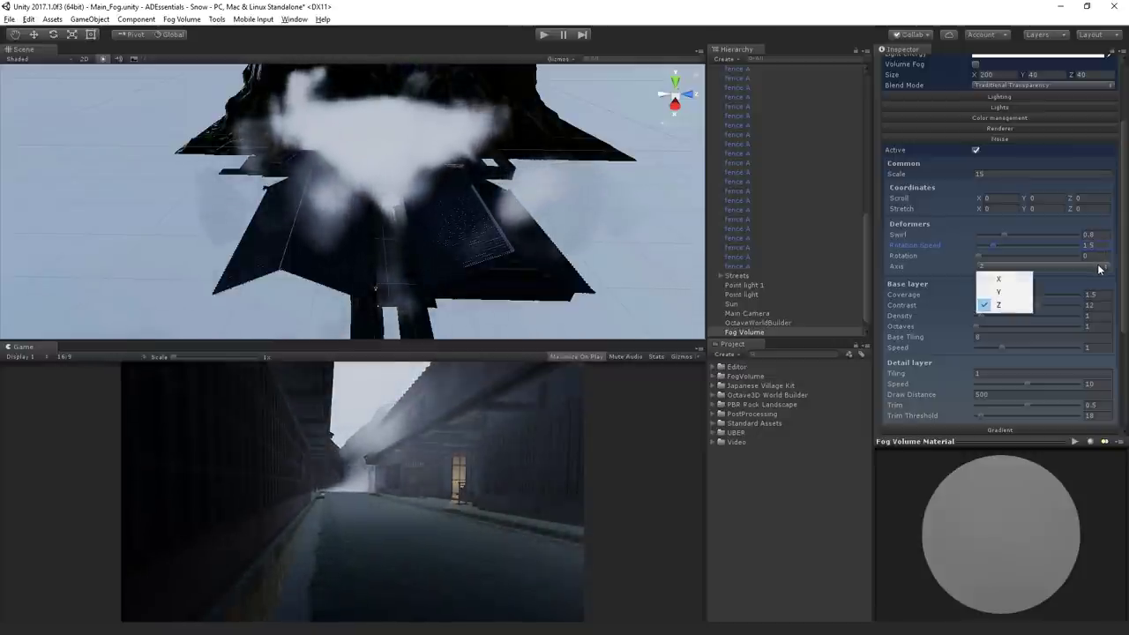
click(1011, 281)
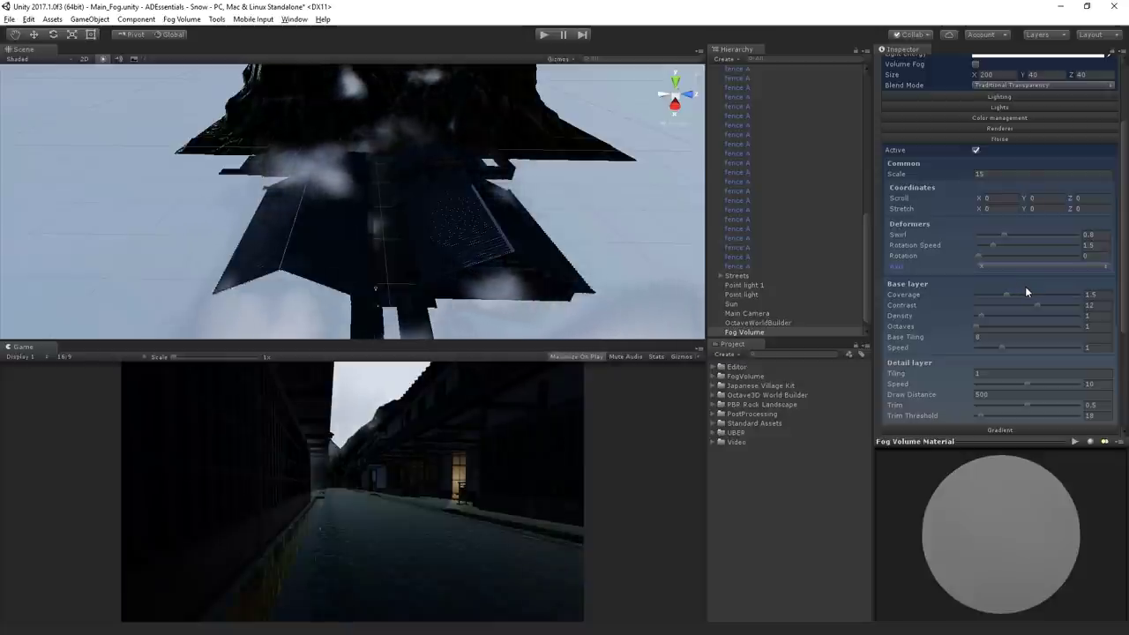
scroll(1026, 286, down, 5)
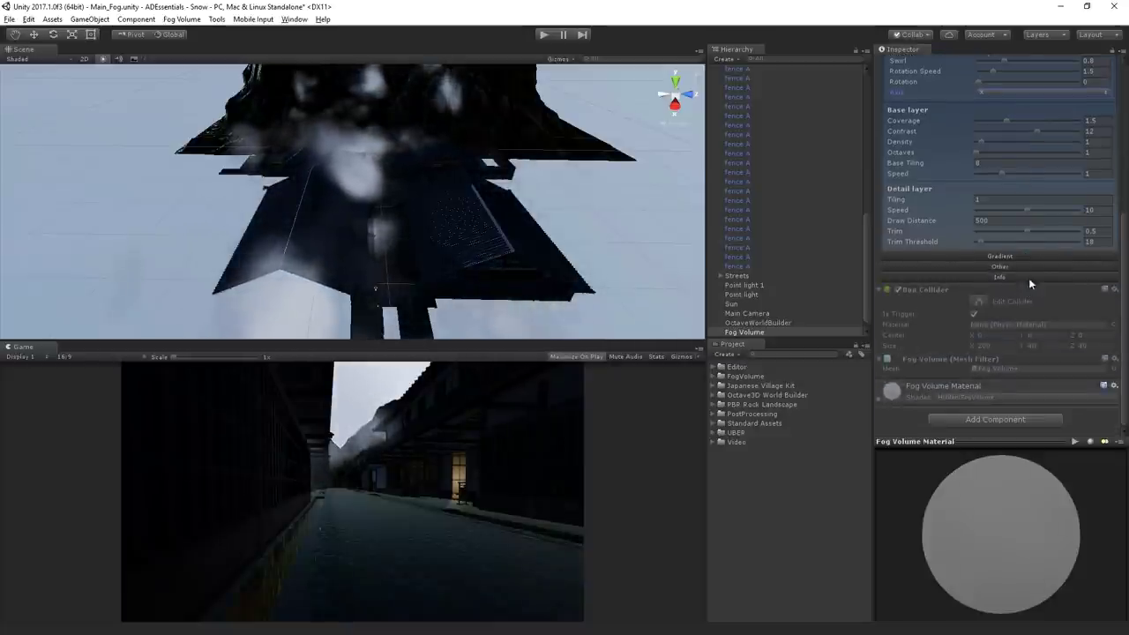
Activate the fog Gradient and assign Clouds 06 as its texture.
click(1051, 256)
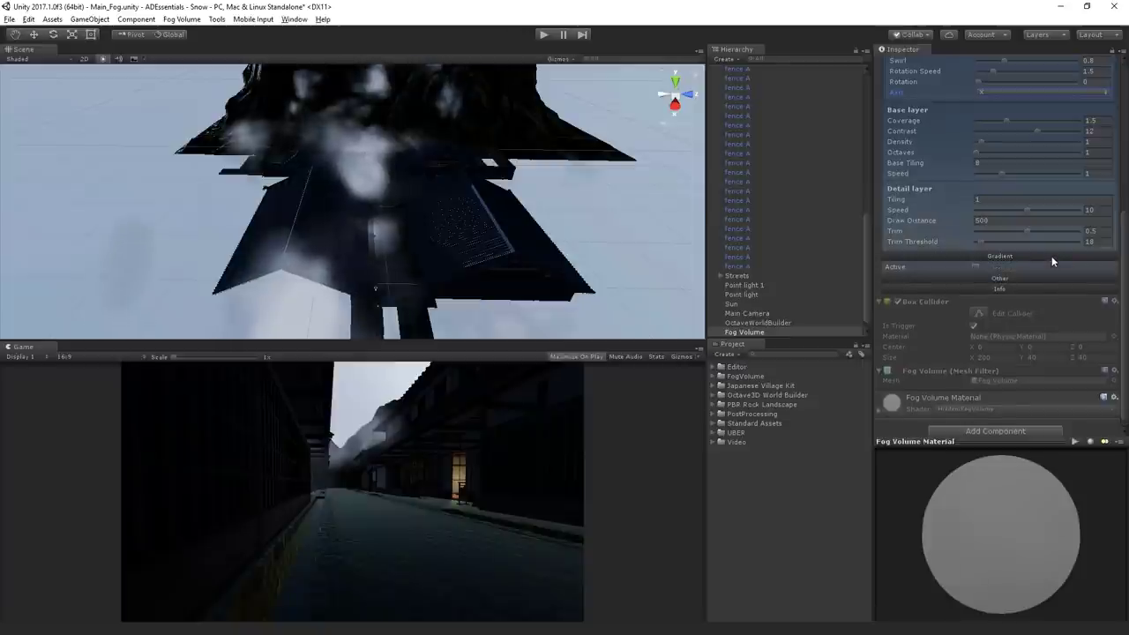
click(975, 266)
click(1102, 306)
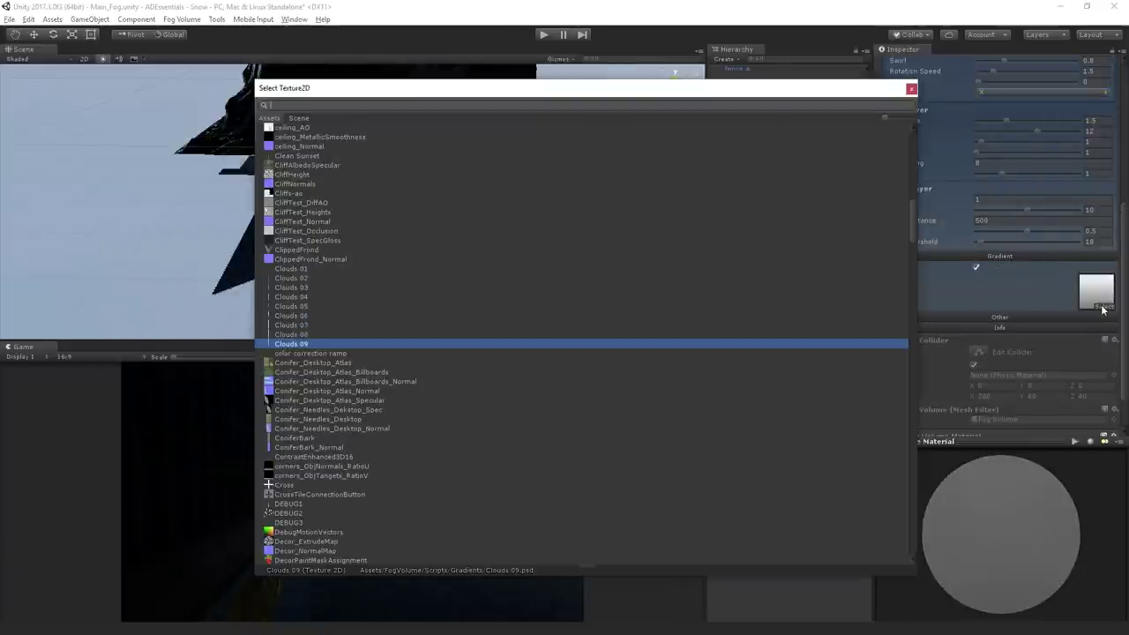
double_click(353, 314)
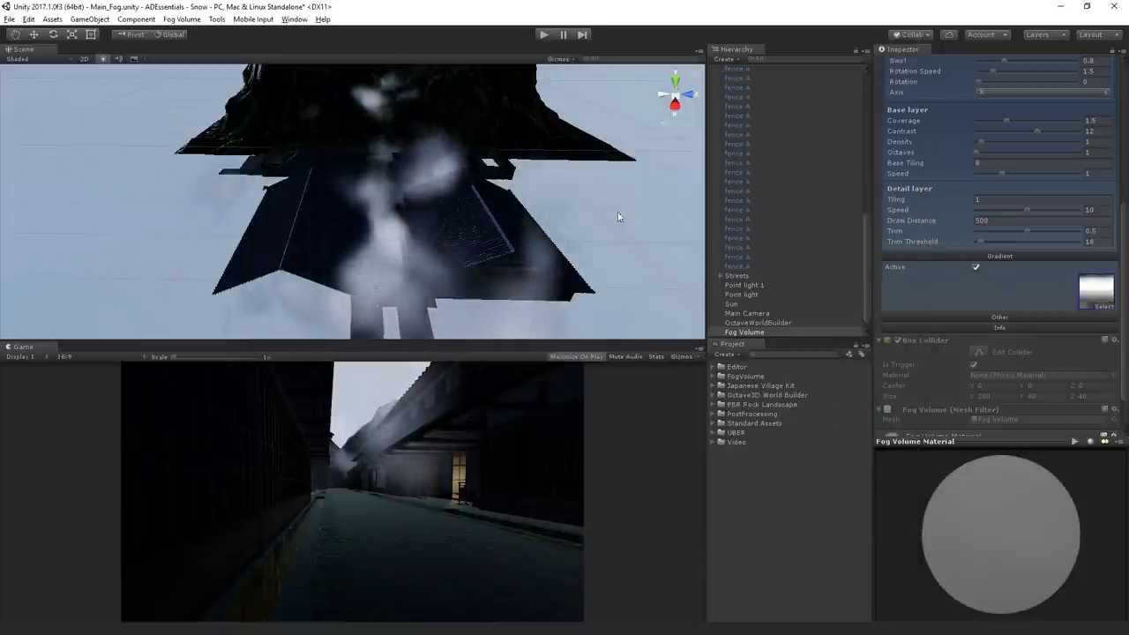
Play the Main_Fog scene maximized to watch drifting fog and snow over the village street.
click(544, 36)
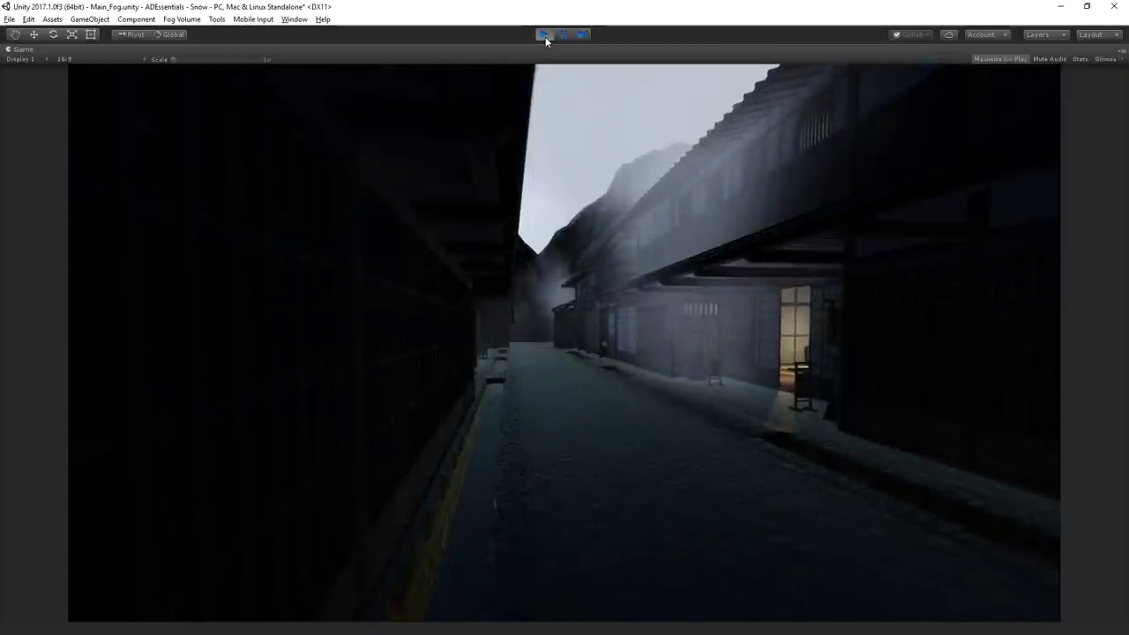